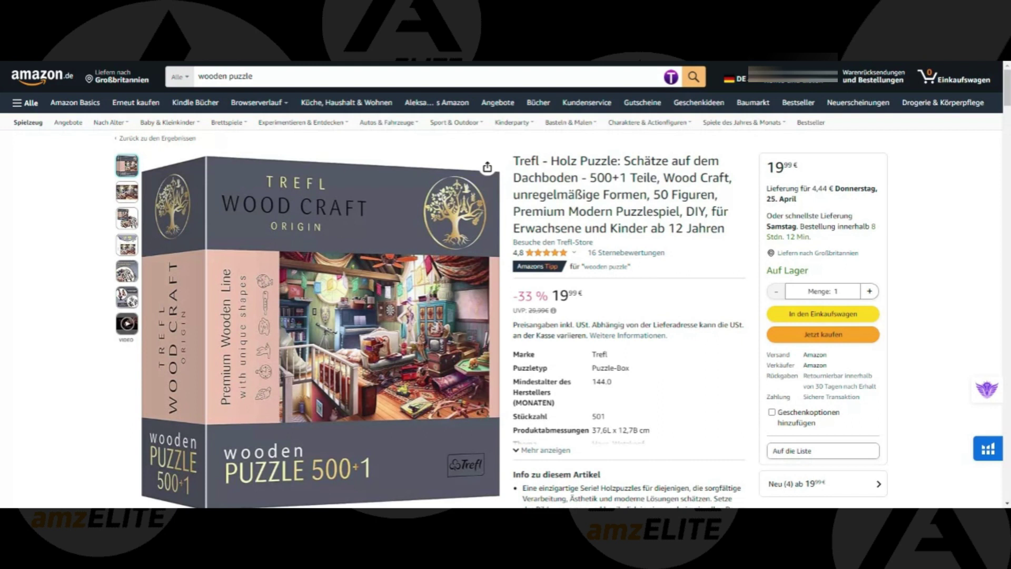
Examine the manufacturer's product description and its image modules on the Trefl wooden puzzle listing
scroll(46, 141, "down", 10)
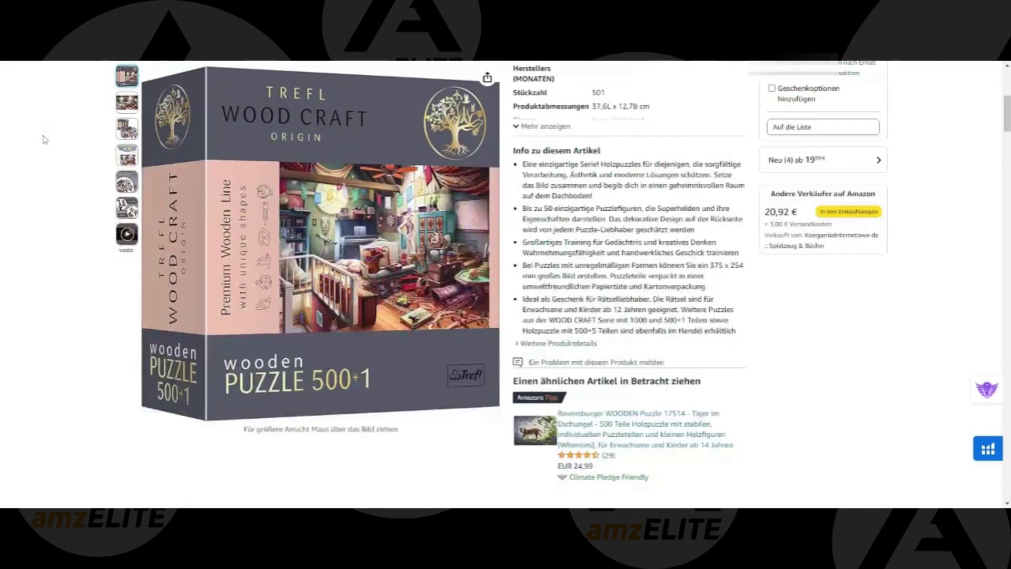
scroll(47, 144, "down", 15)
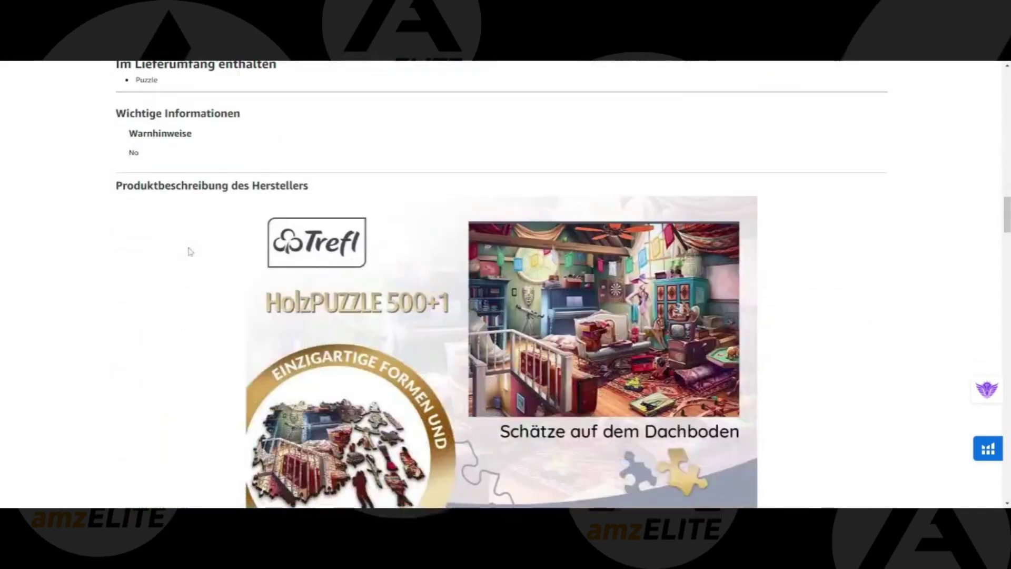
scroll(191, 252, "up", 8)
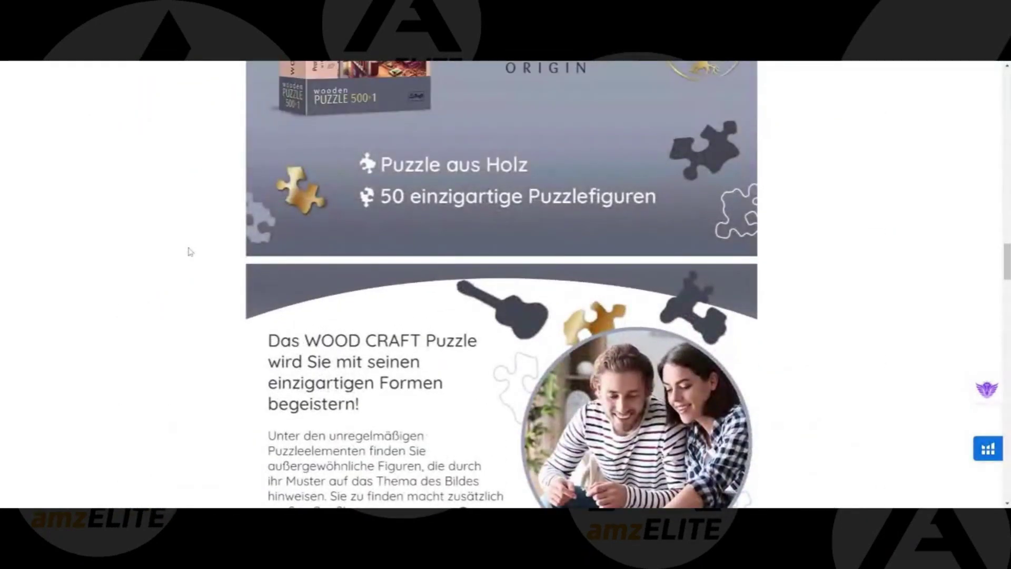
scroll(268, 231, "up", 4)
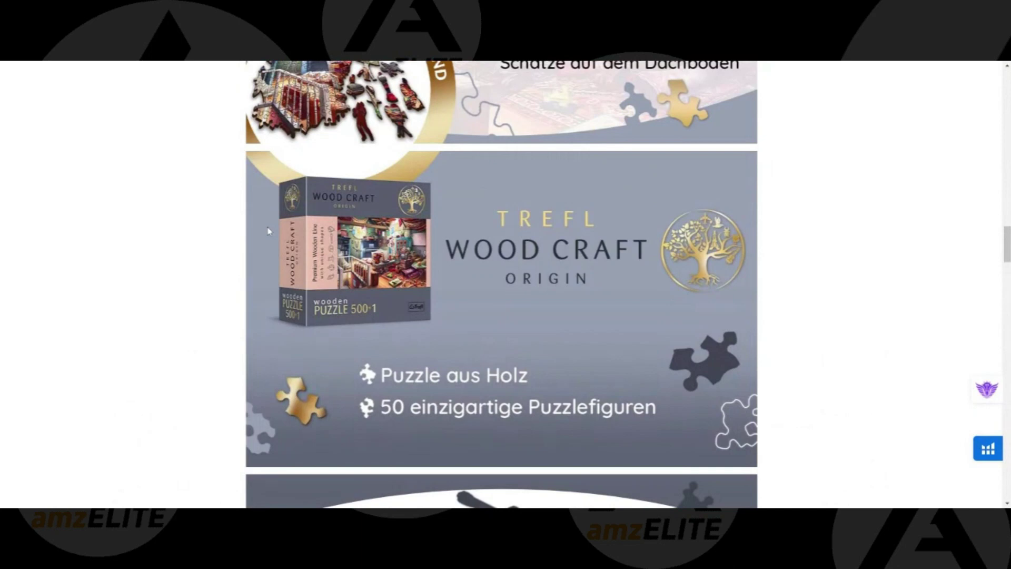
scroll(267, 231, "up", 5)
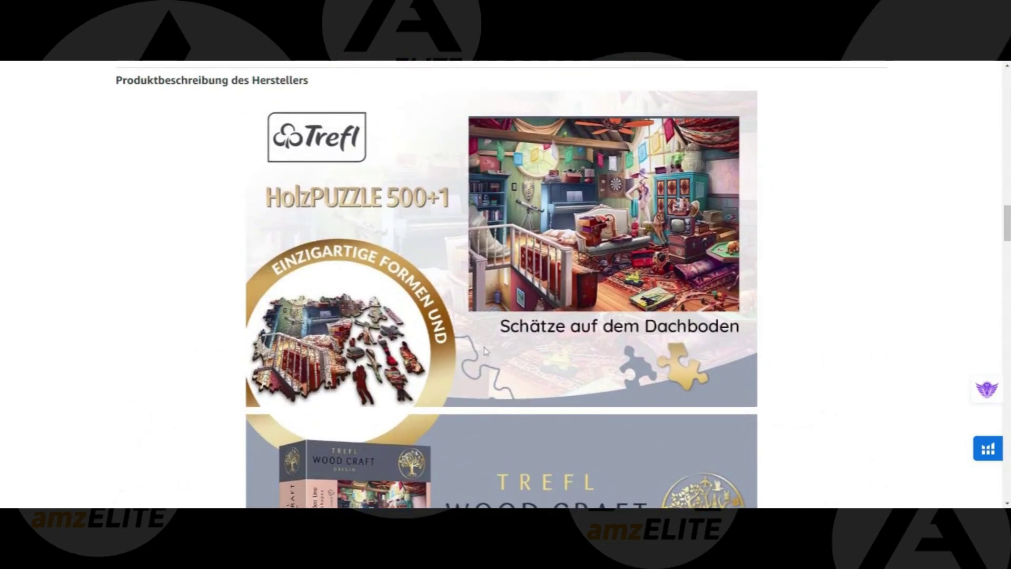
scroll(451, 370, "down", 10)
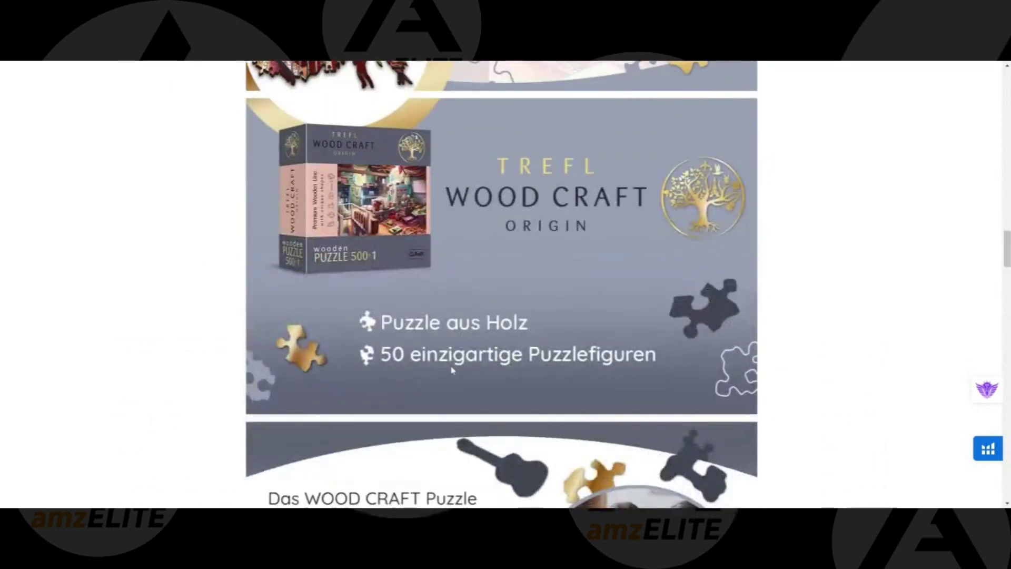
scroll(451, 370, "up", 10)
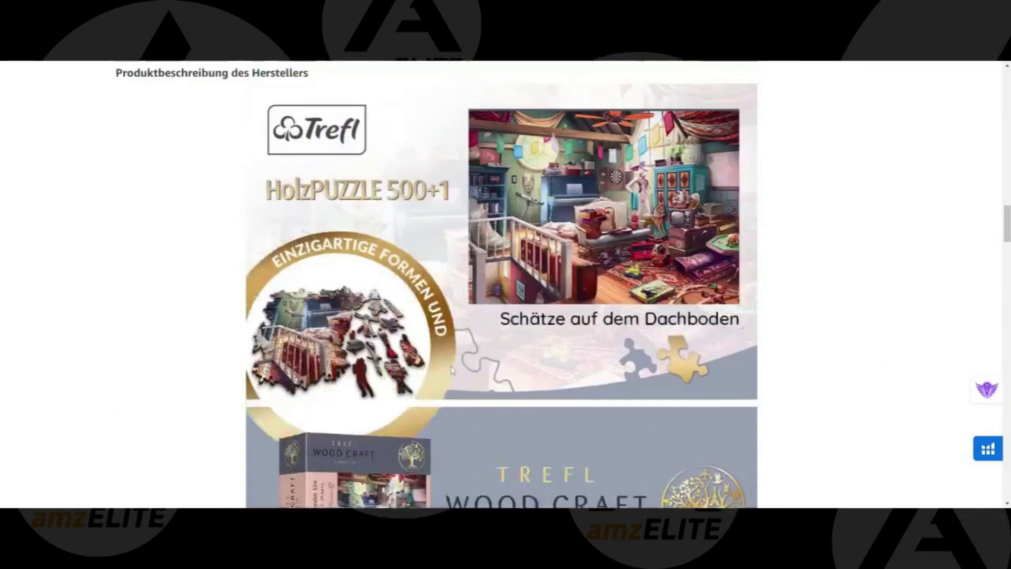
scroll(451, 370, "up", 3)
scroll(451, 370, "down", 3)
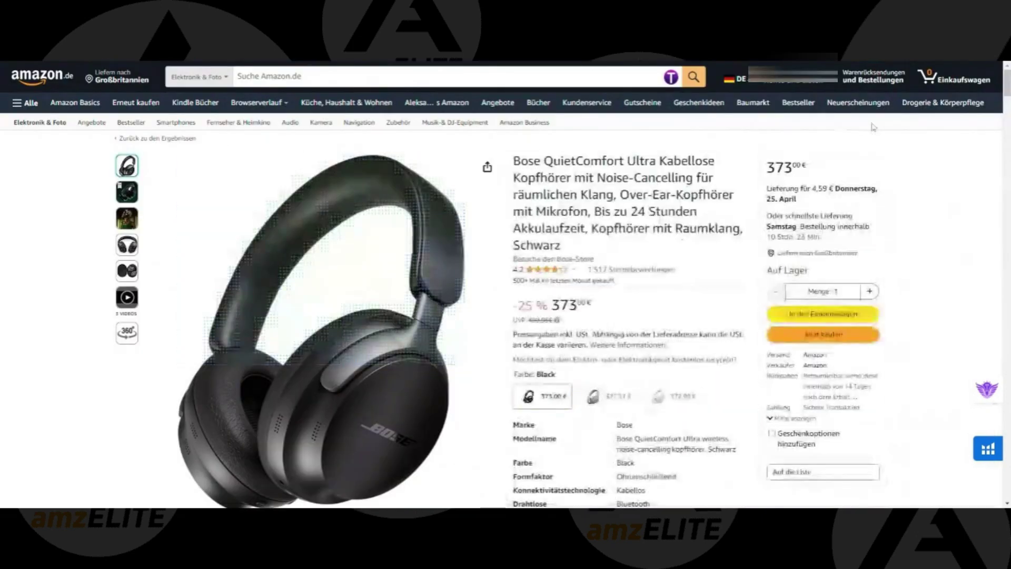
Examine the manufacturer's description on the Bose QuietComfort Ultra headphones listing, including its video banner and interactive image
left_click_drag(1006, 79, 1004, 258)
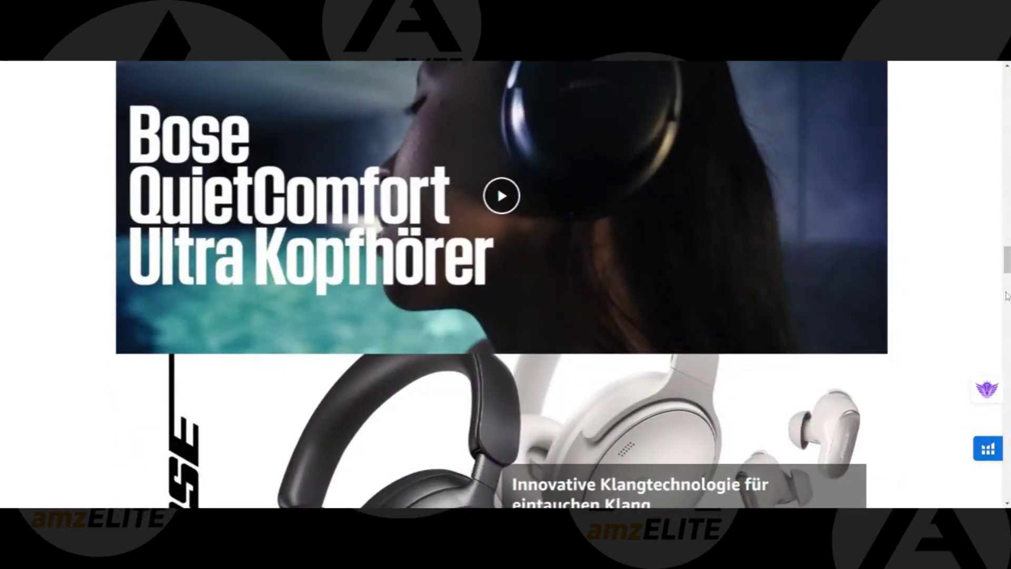
left_click_drag(1007, 261, 1003, 198)
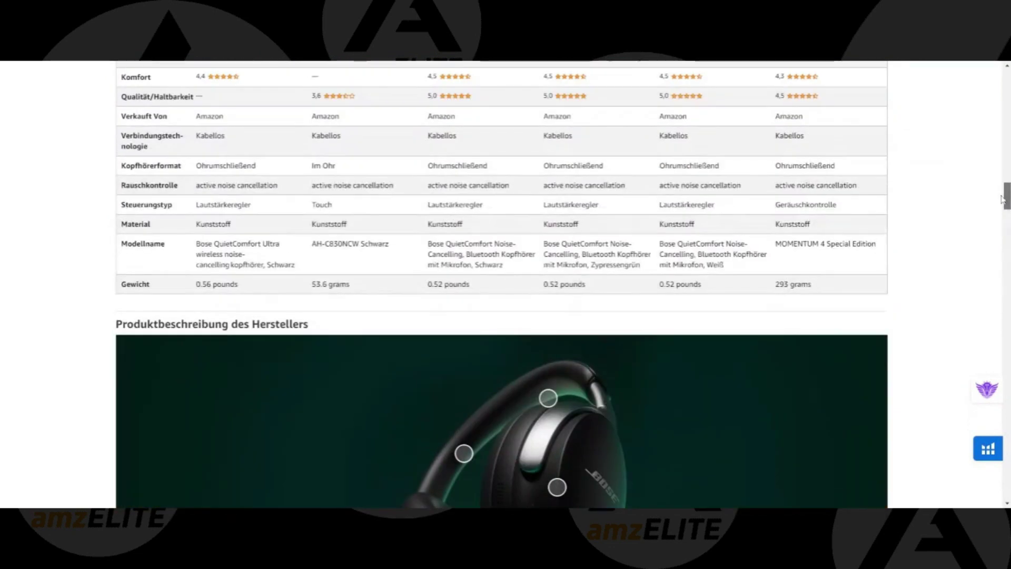
left_click_drag(1005, 211, 1006, 263)
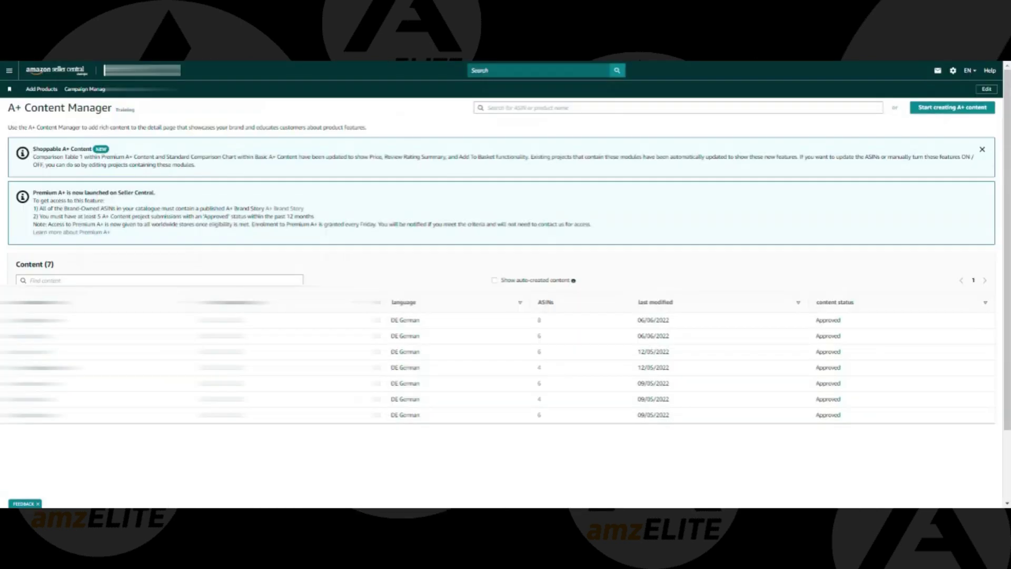
Open the A+ Content Manager from the advertising tools in Amazon Seller Central
left_click(10, 71)
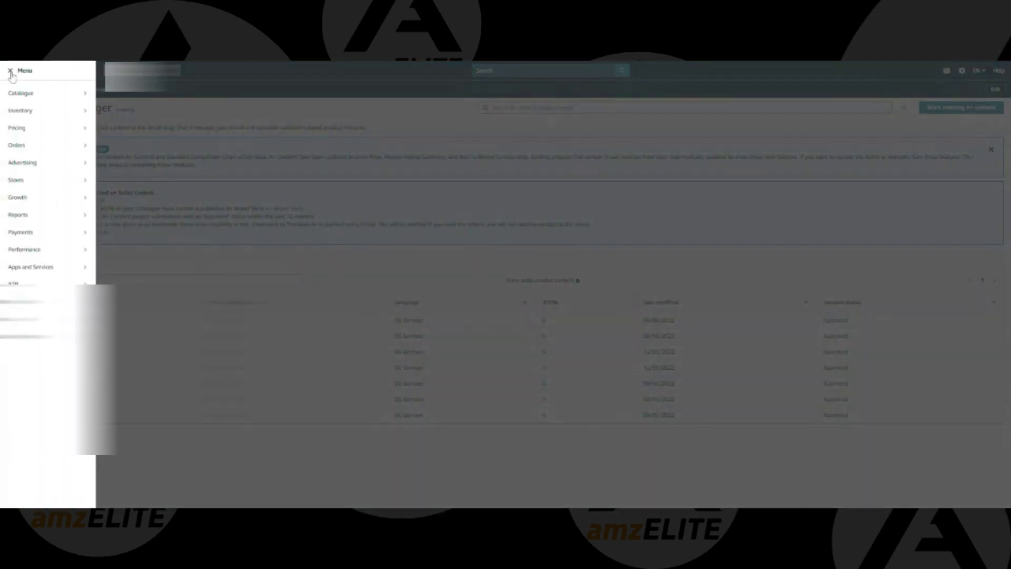
mouse_move(32, 168)
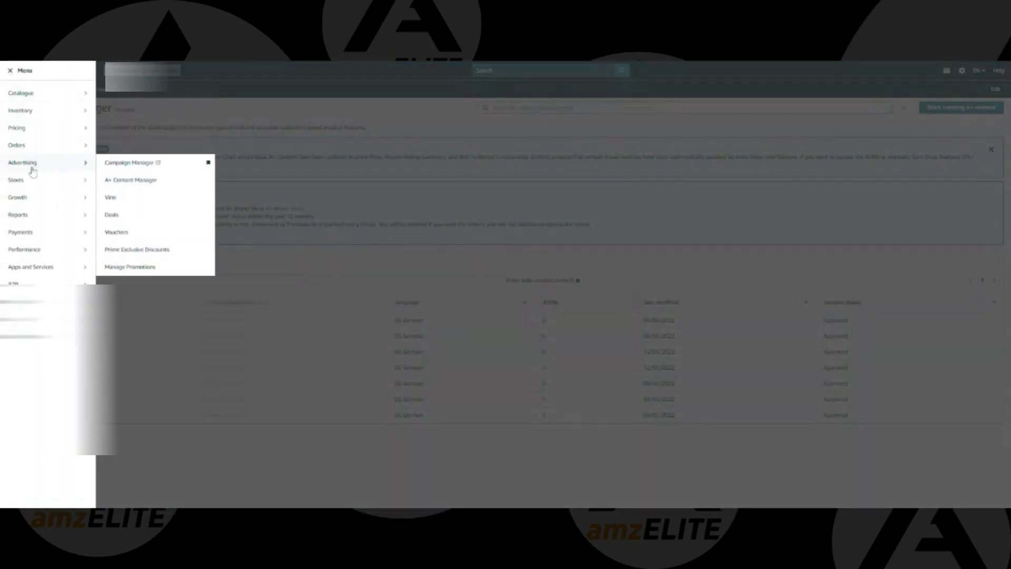
left_click(123, 180)
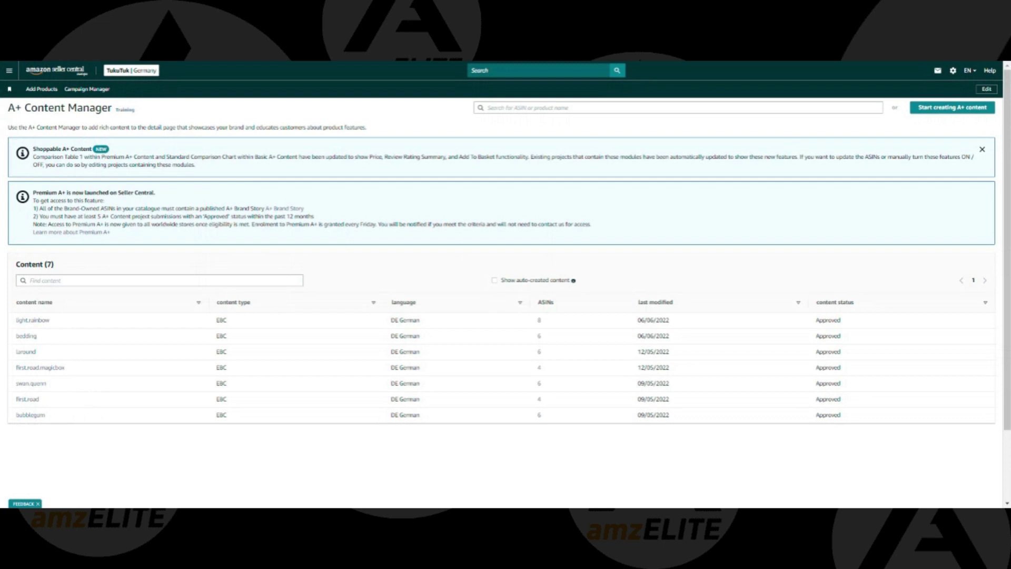
Read the Premium A+ launch notice, highlighting its text and the requirement about brand-owned ASINs
left_click_drag(36, 192, 391, 242)
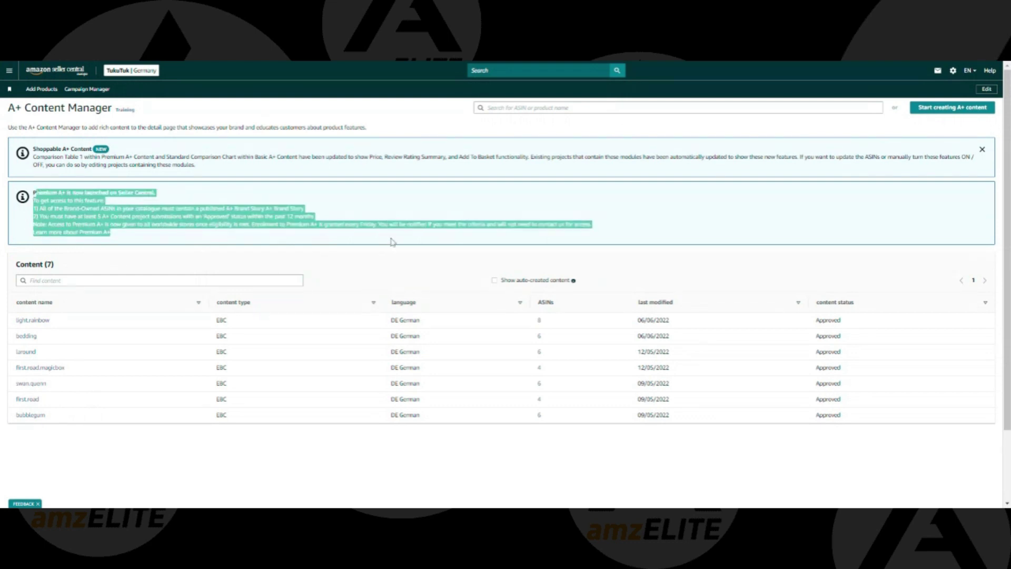
left_click(108, 207)
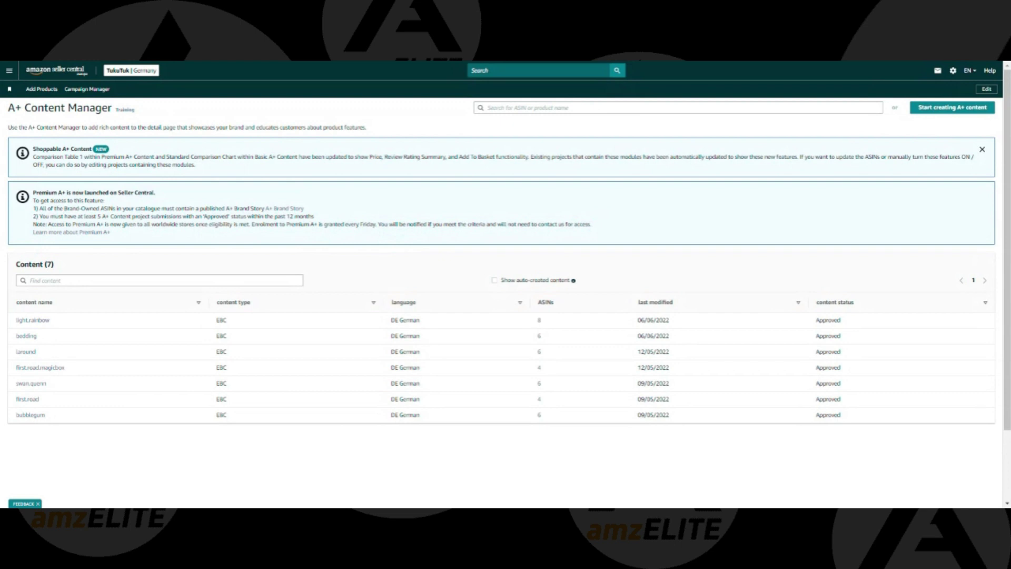
left_click_drag(40, 209, 117, 209)
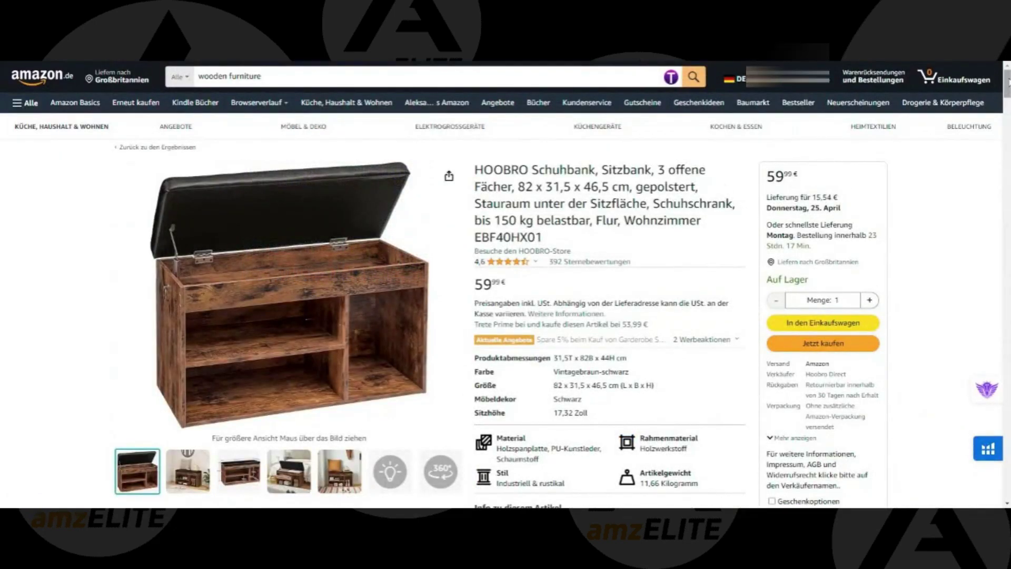
Examine the technical details and the start of the product information content on the HOOBRO shoe bench listing
scroll(505, 284, "down", 5)
scroll(611, 285, "down", 5)
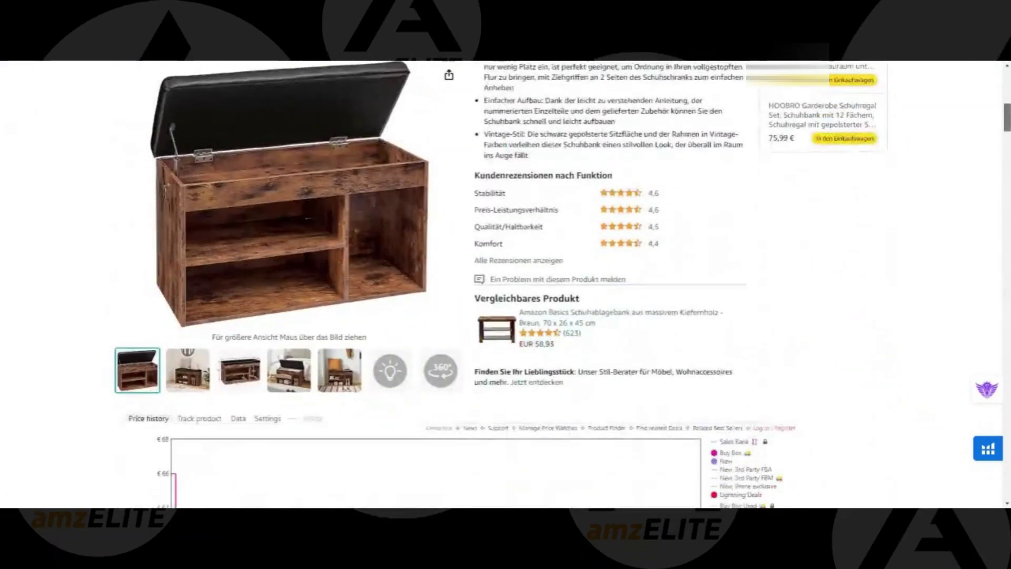
scroll(998, 199, "down", 20)
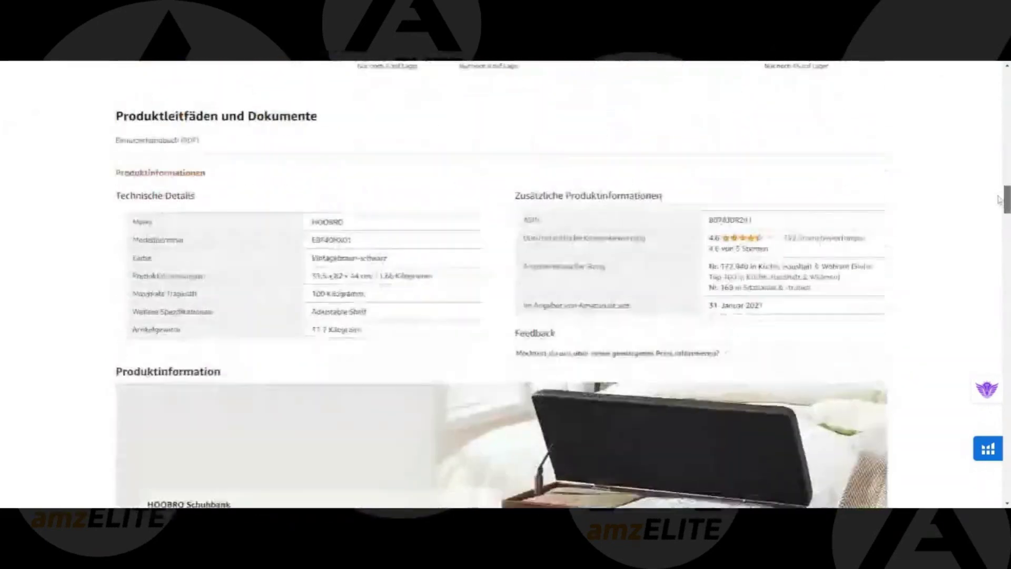
mouse_move(999, 199)
left_mouse_down()
mouse_move(1001, 243)
mouse_move(996, 212)
left_mouse_up()
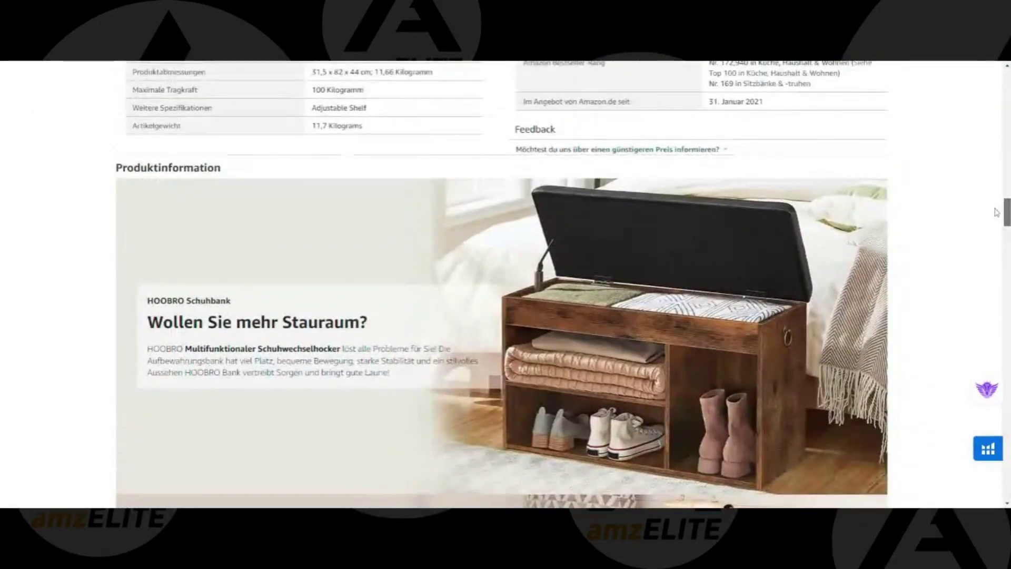
scroll(995, 207, "up", 1)
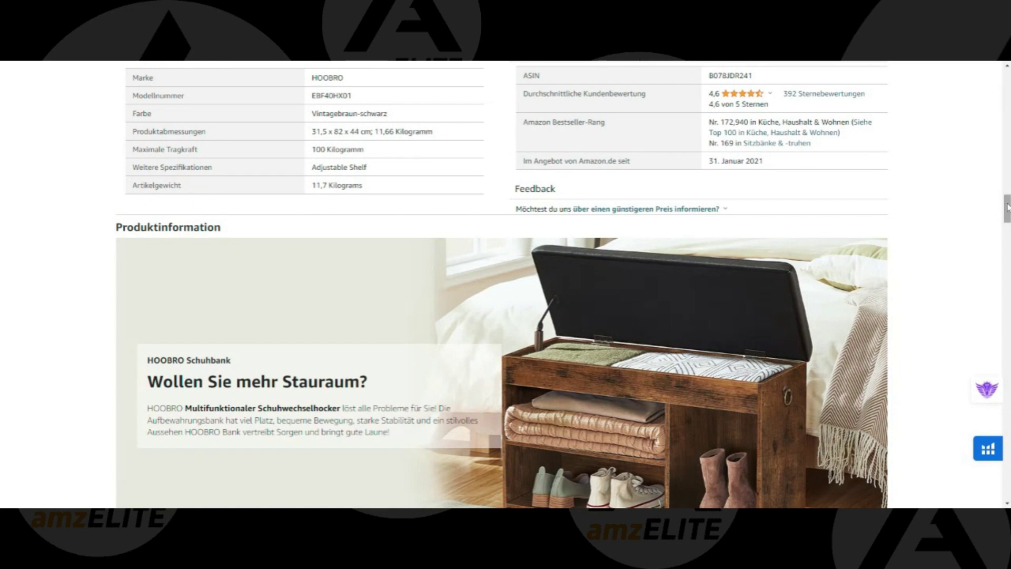
scroll(1007, 207, "up", 3)
scroll(1007, 207, "down", 2)
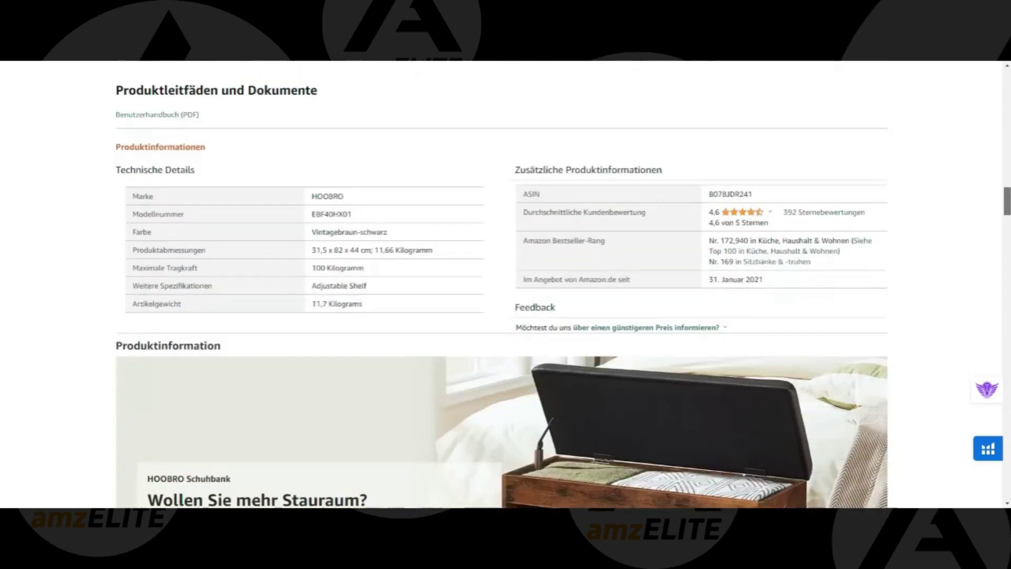
scroll(1006, 207, "down", 3)
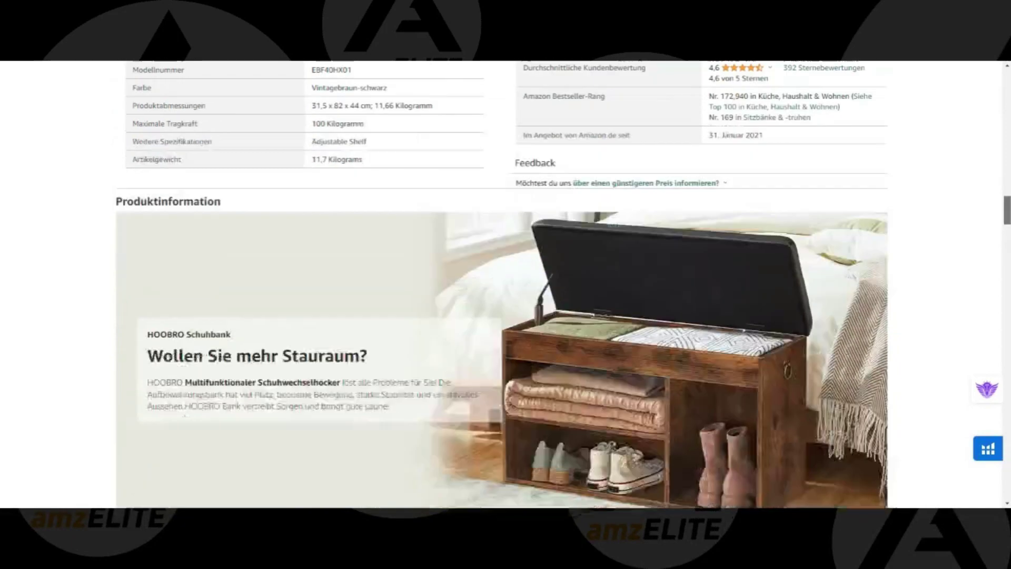
Compare the "Von der Marke" brand section with the product information content on the HOOBRO shoe bench listing
left_click_drag(1007, 210, 1004, 302)
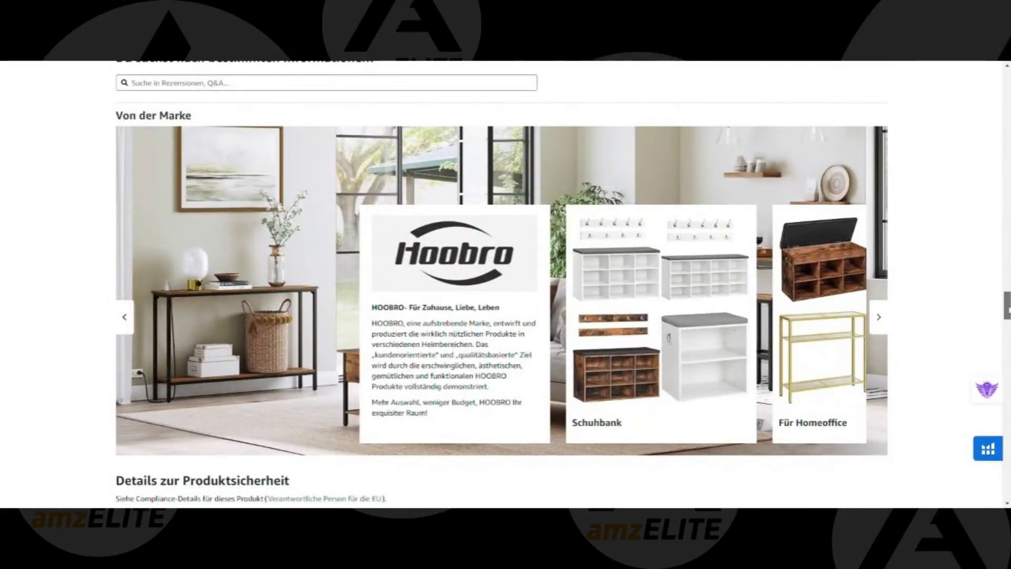
left_click_drag(1007, 309, 1007, 218)
scroll(463, 323, "up", 10)
scroll(463, 324, "down", 8)
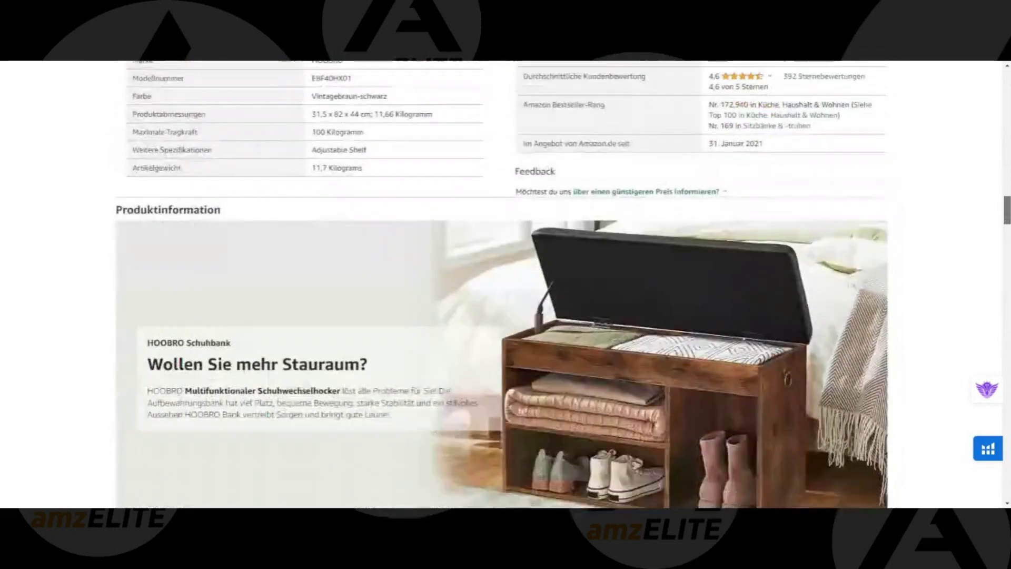
scroll(463, 324, "down", 10)
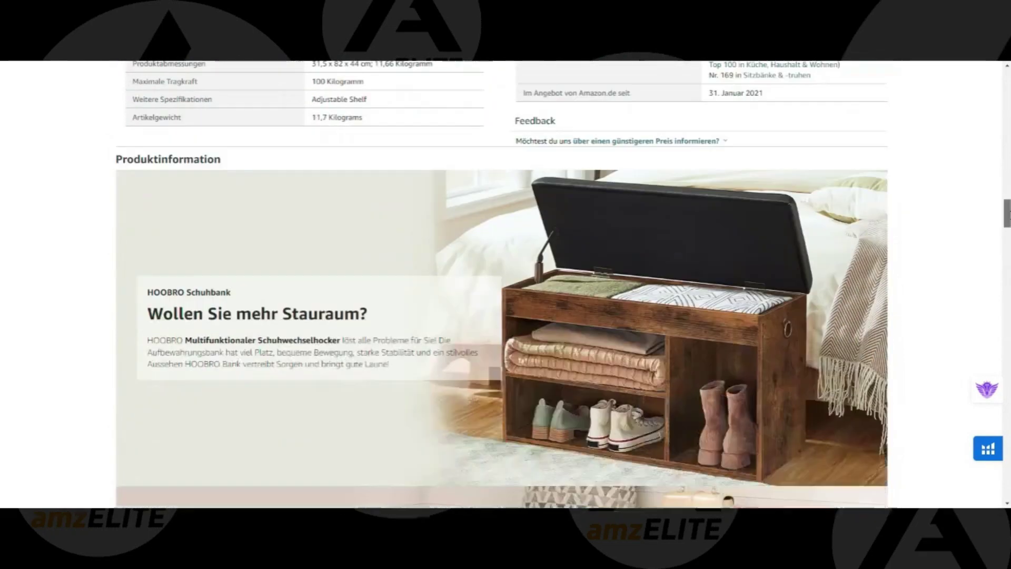
Browse the HOOBRO brand story carousel under "Von der Marke" through its product category cards and back
scroll(367, 309, "down", 10)
scroll(367, 309, "up", 2)
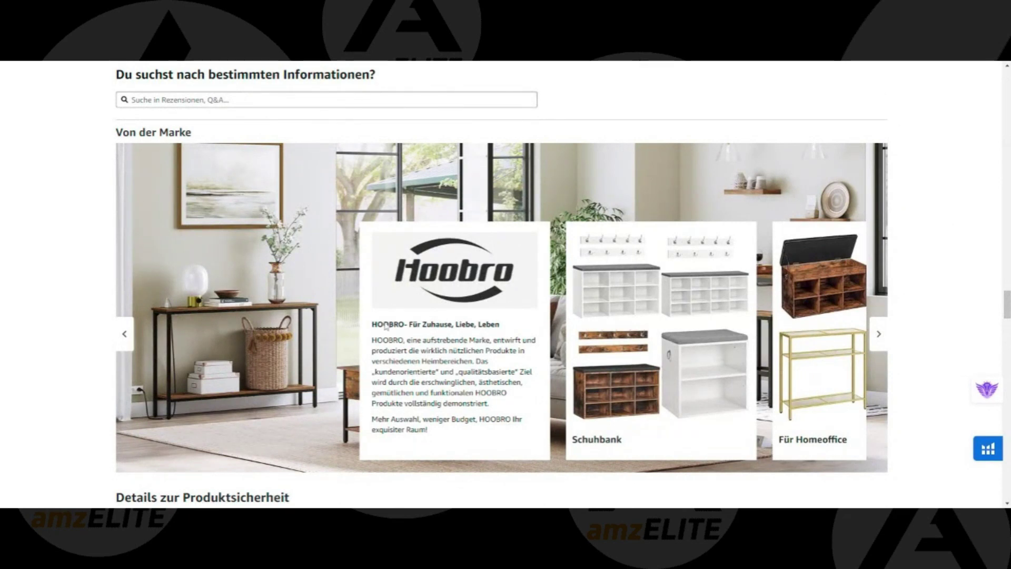
left_click(878, 336)
left_click(878, 337)
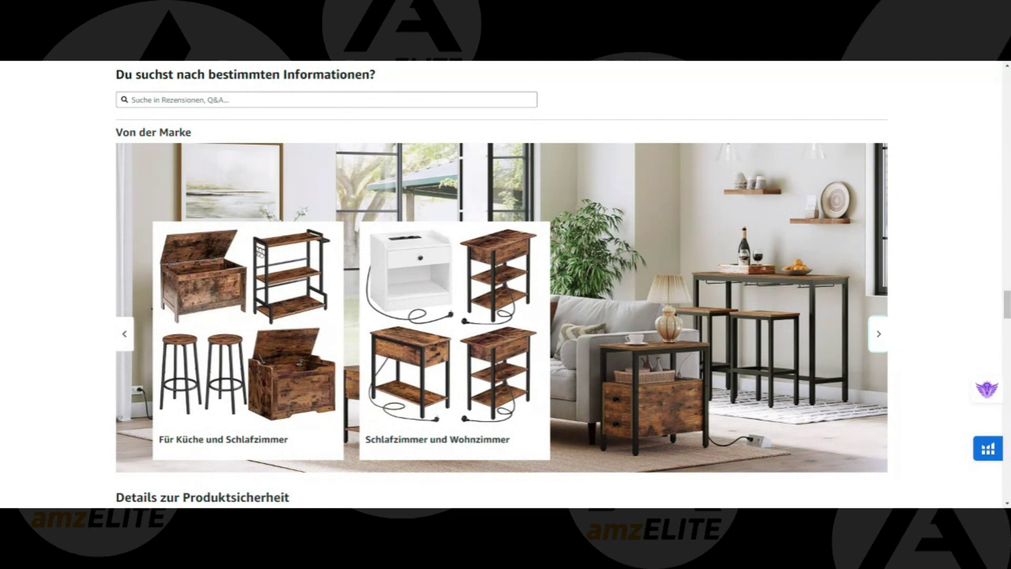
left_click(124, 336)
left_click(124, 337)
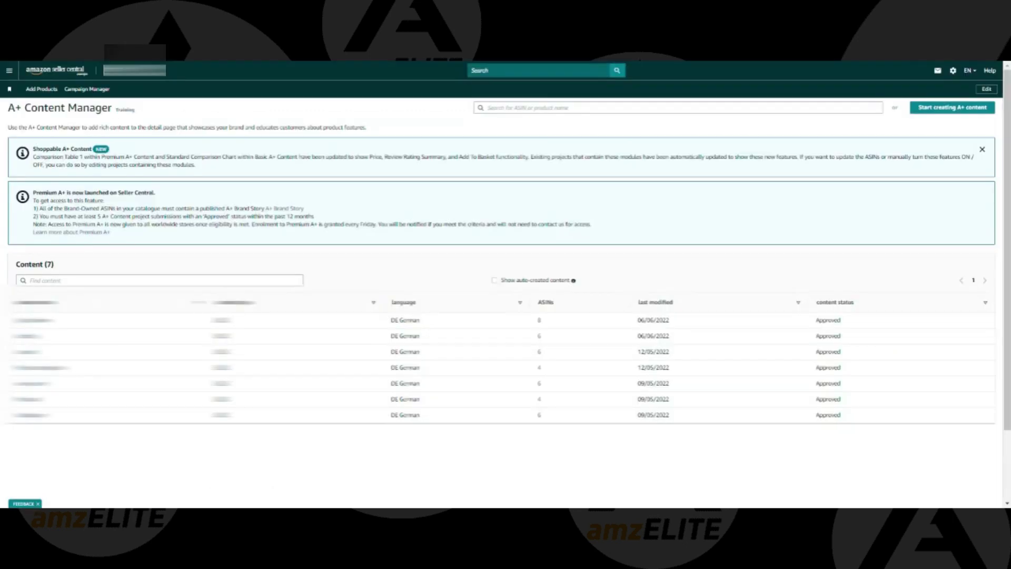
Read the two Premium A+ requirements in the A+ Content Manager, highlighting the Brand Story and approved submissions conditions
triple_click(318, 209)
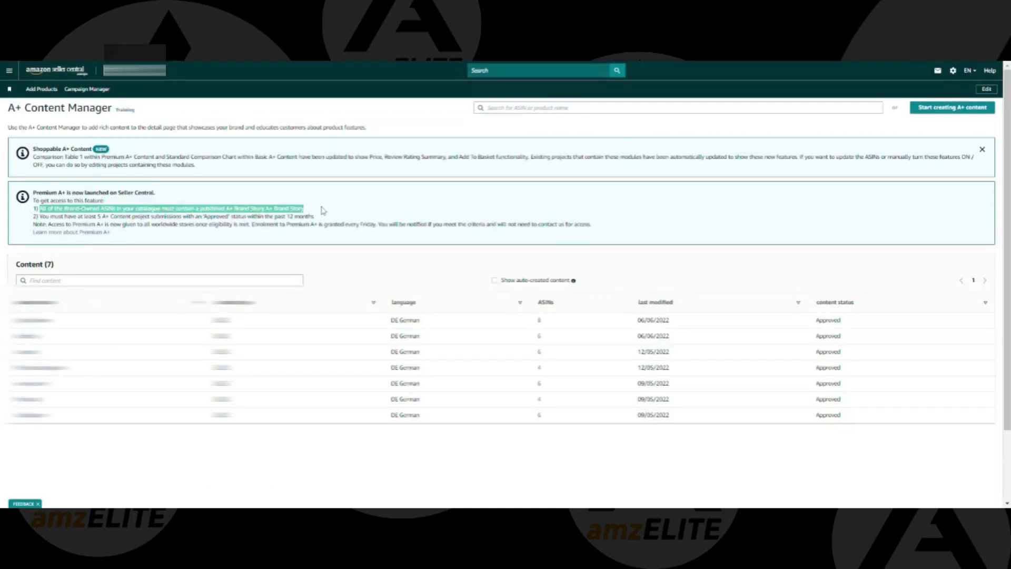
left_click_drag(39, 216, 157, 216)
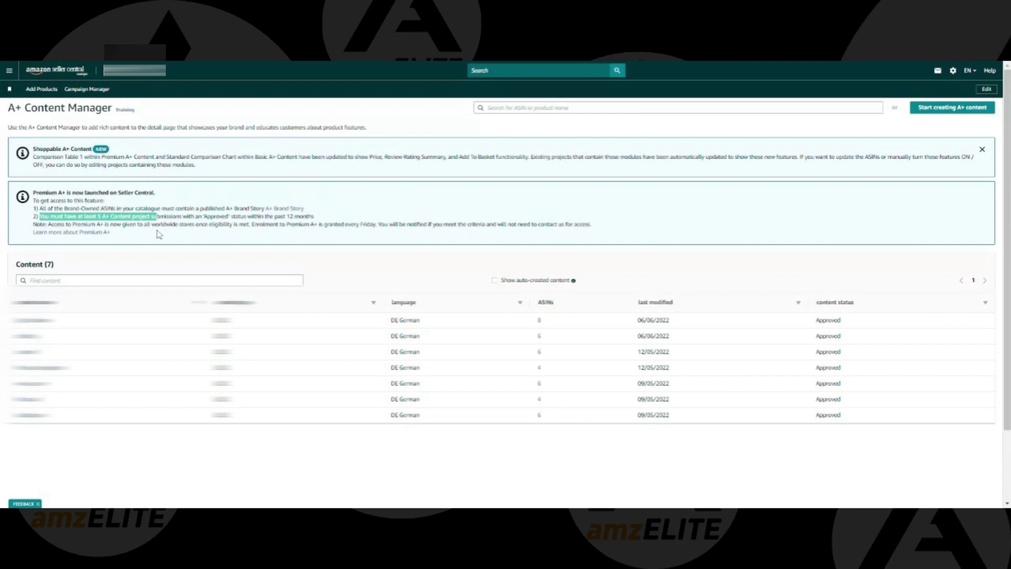
left_click_drag(204, 217, 324, 217)
left_click(343, 199)
Read the note on Premium A+ access, highlighting the parts about worldwide stores, eligibility and Friday enrolment
left_click_drag(176, 224, 46, 224)
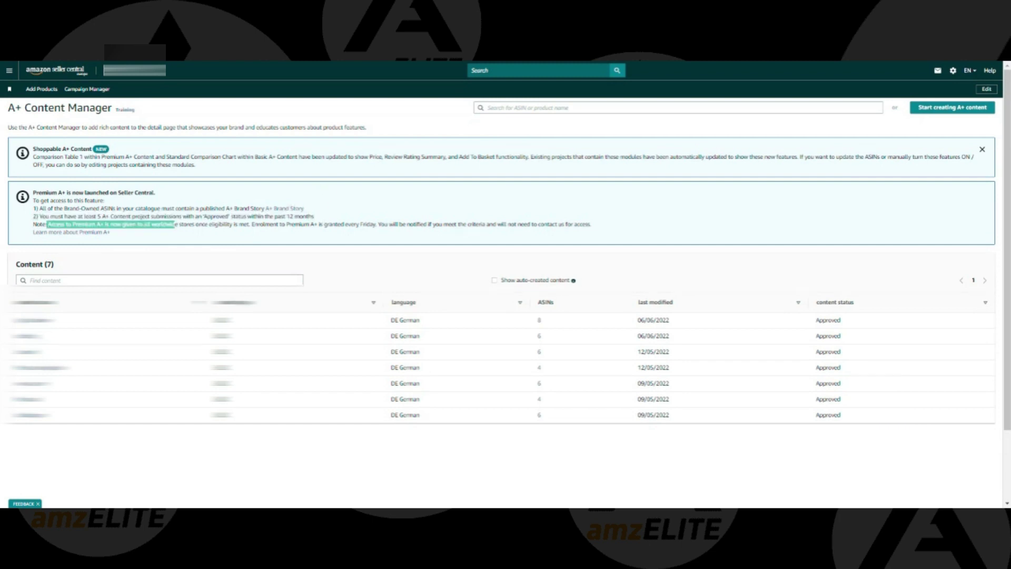
left_click(46, 225)
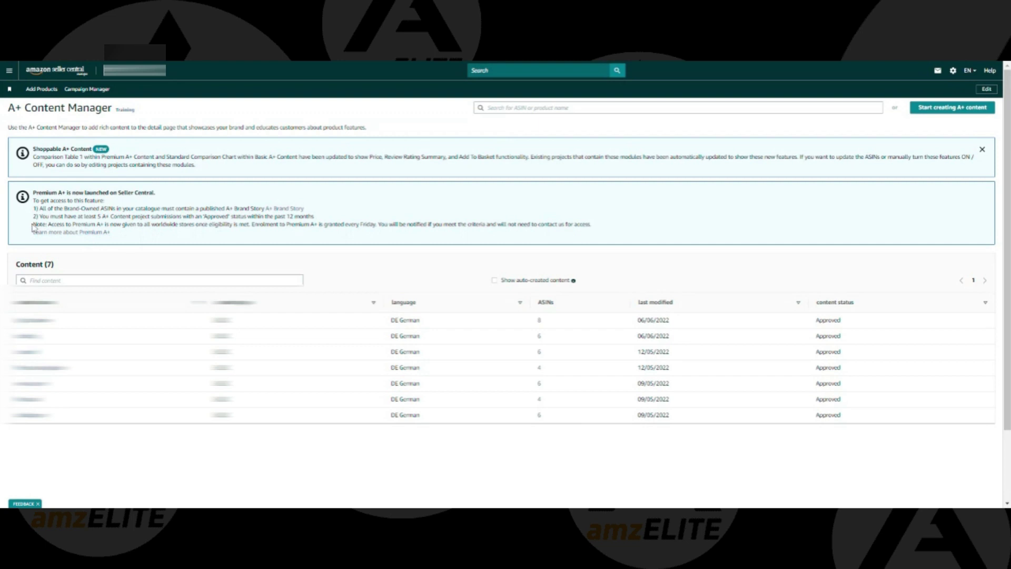
left_click_drag(47, 224, 247, 225)
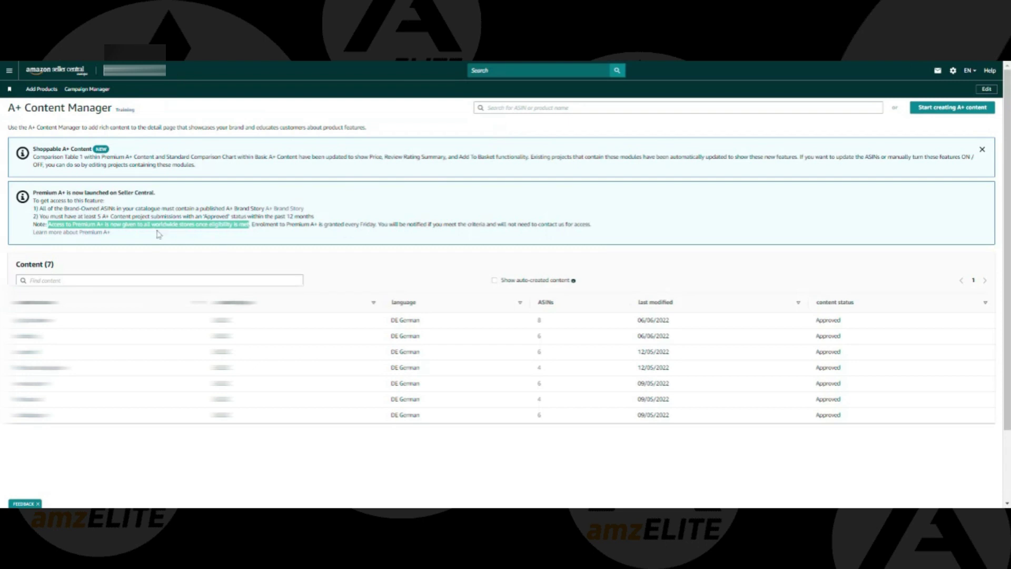
left_click(257, 234)
left_click_drag(251, 224, 375, 224)
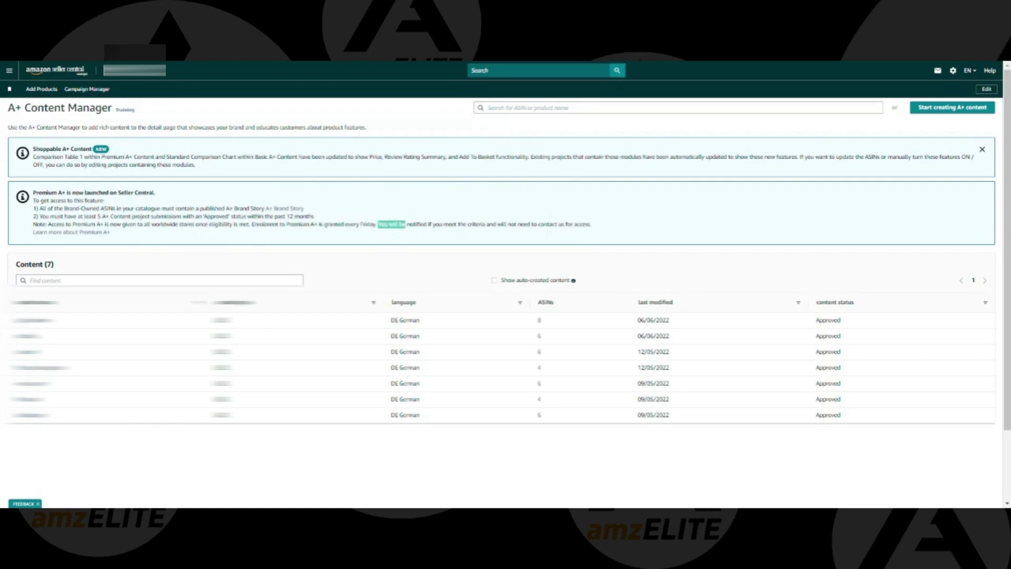
Read the end of the Premium A+ note, highlighting the sentence about being notified and not needing to contact Amazon
left_click_drag(526, 225, 597, 227)
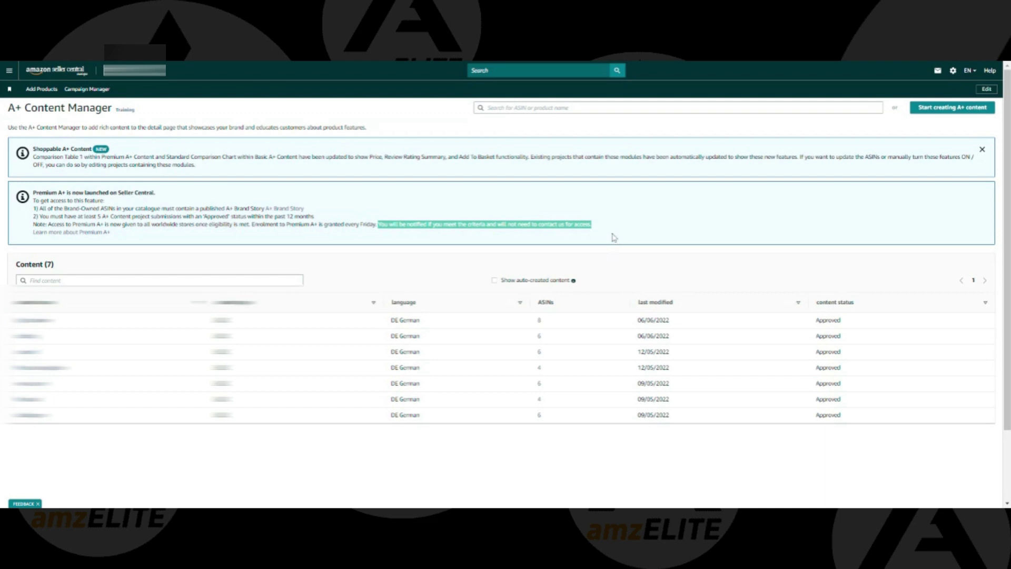
left_click(442, 215)
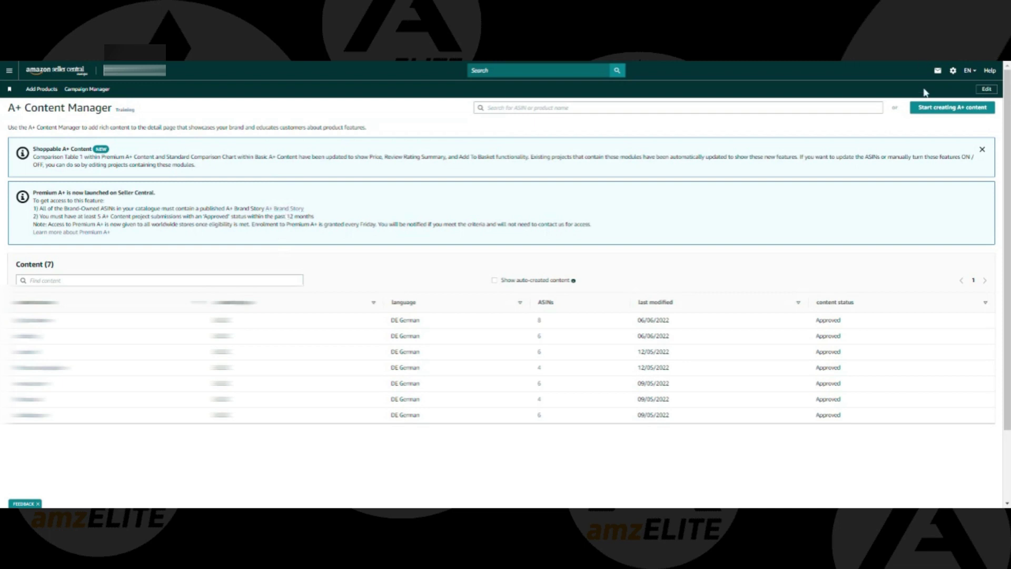
Start creating A+ content, review the Basic content type and open a new Brand Story
left_click(929, 109)
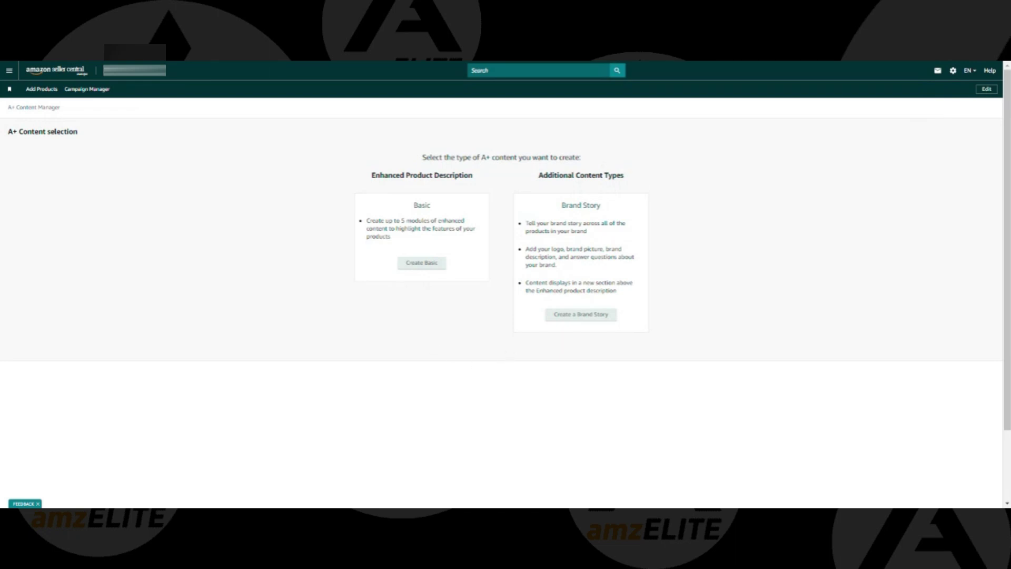
left_click_drag(361, 174, 469, 279)
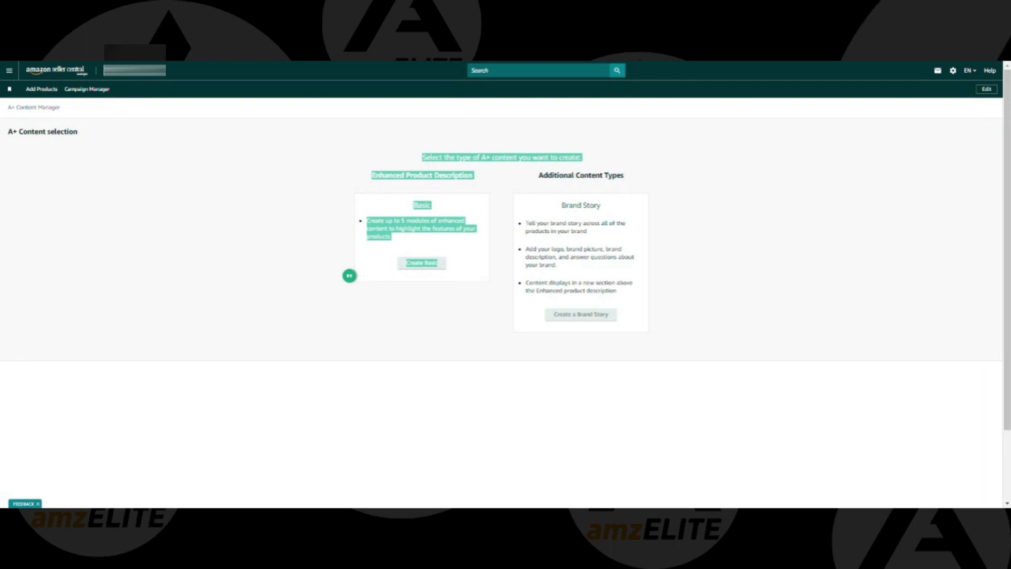
left_click(706, 227)
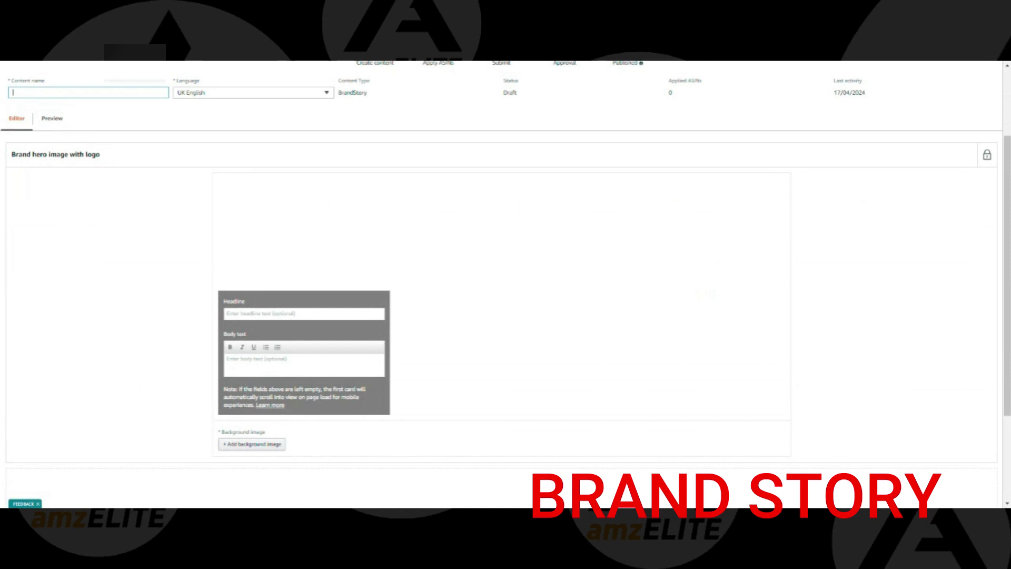
Inspect the content name and language fields of the new Brand Story without filling them in
left_click(108, 87)
left_click(108, 87)
left_click(264, 98)
left_click(395, 106)
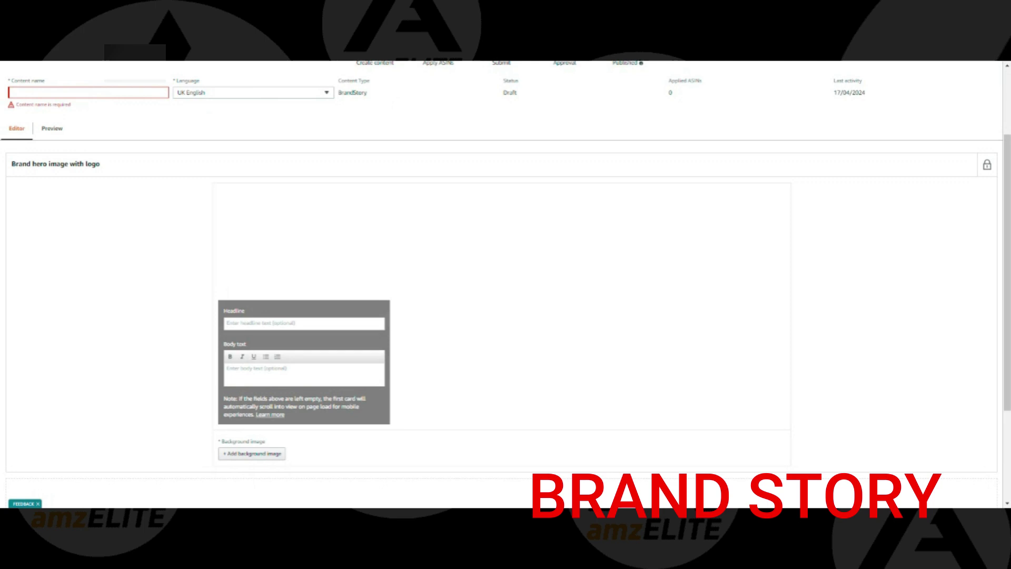
Review the background image dialog's desktop and mobile image sizes and keyword fields, and close it without adding anything
scroll(195, 365, "down", 1)
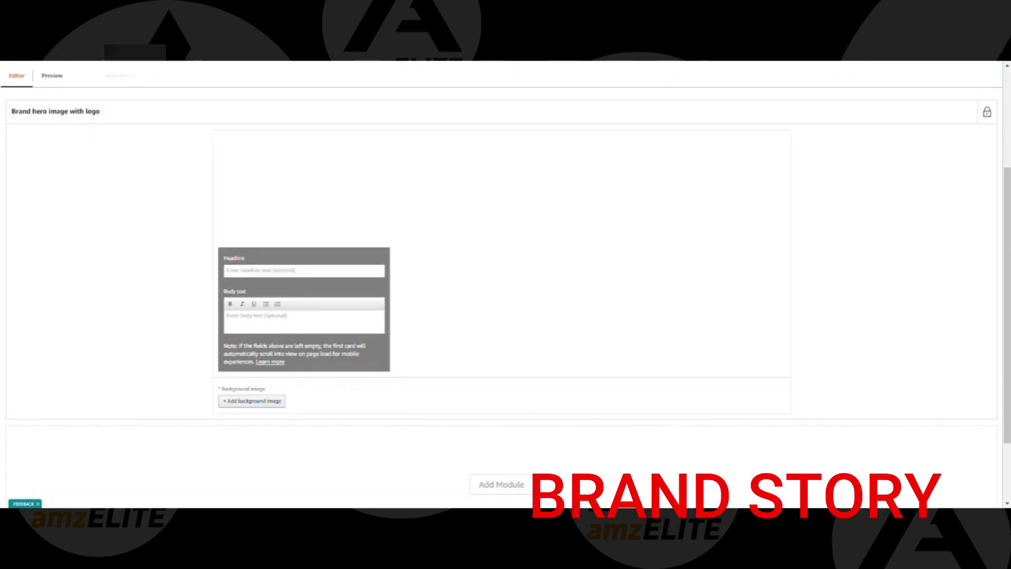
left_click(254, 403)
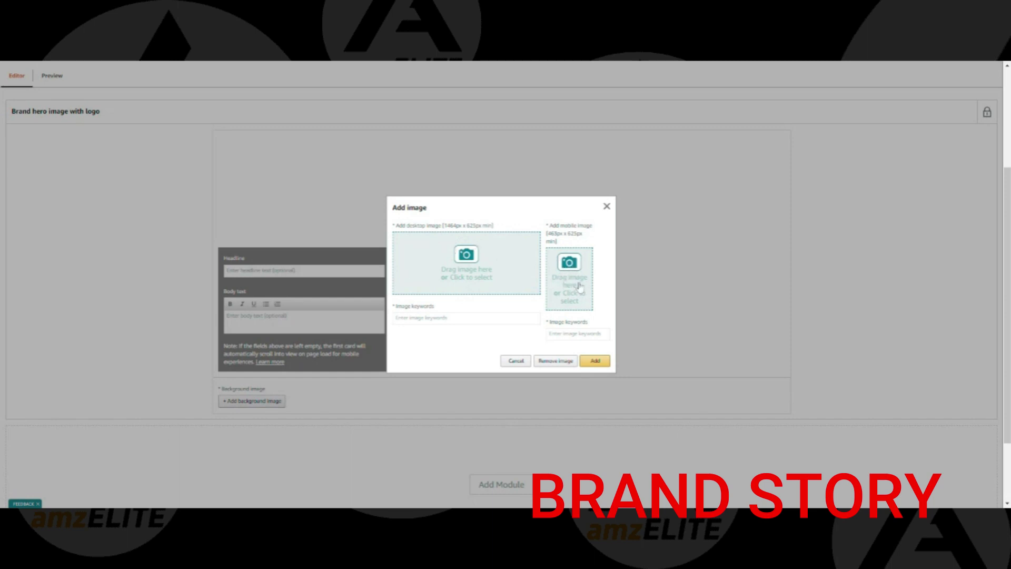
left_click_drag(437, 225, 582, 233)
left_click(466, 317)
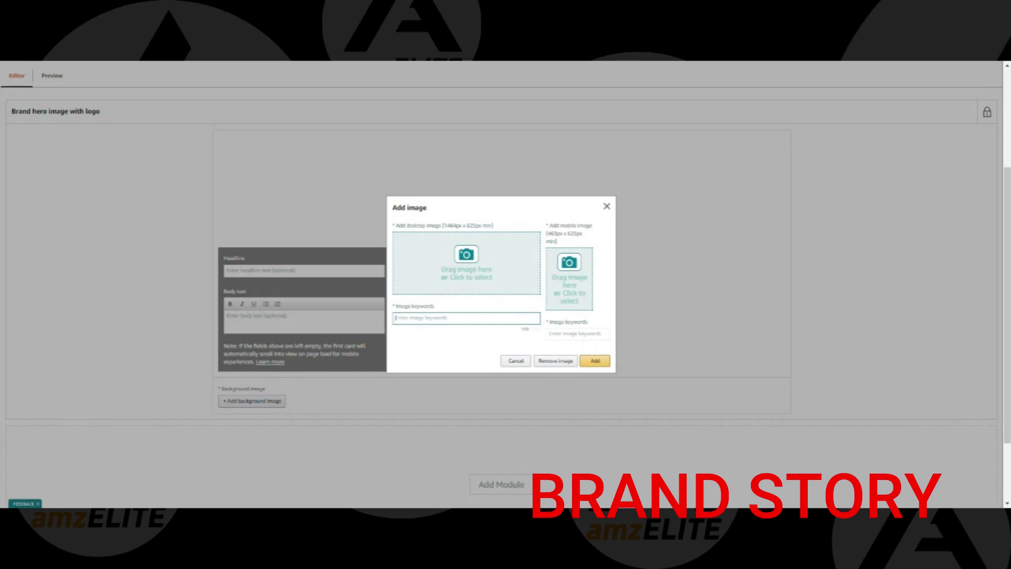
left_click(578, 334)
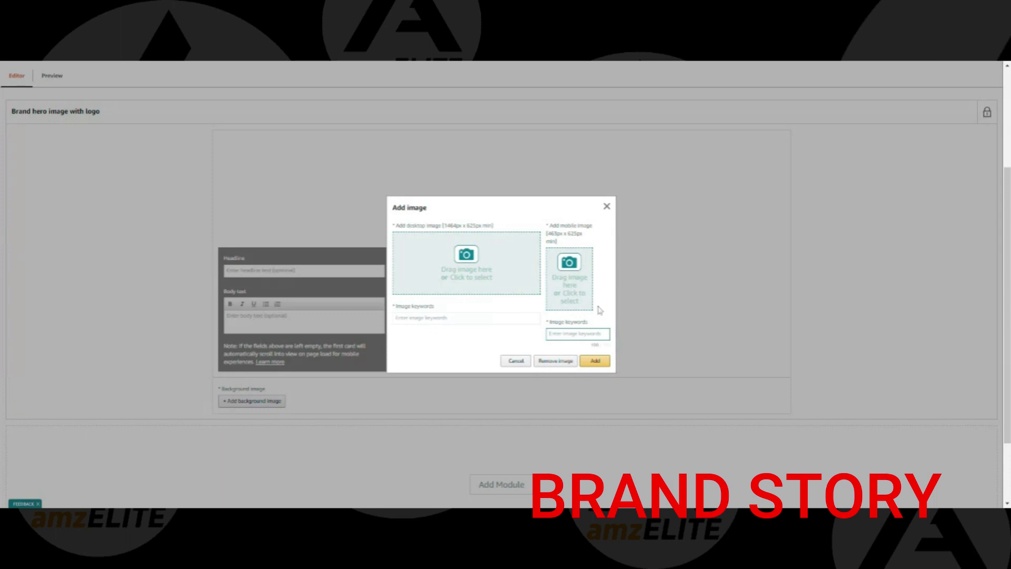
left_click(606, 206)
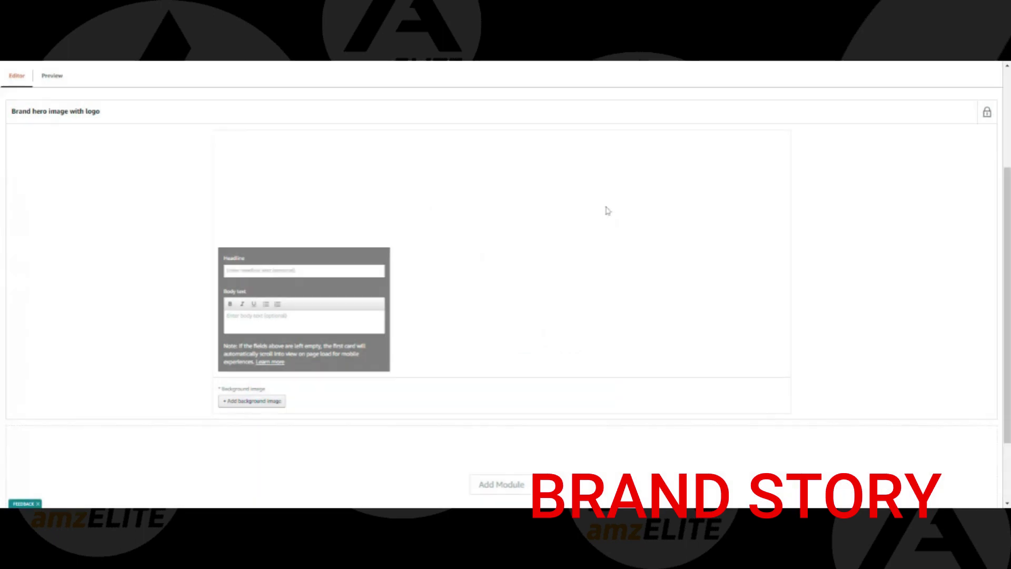
Add the Advanced Hip & Joint Care desktop background and a mobile image, with image keywords "fgfgf" and "gfgfgf"
scroll(450, 444, "down", 2)
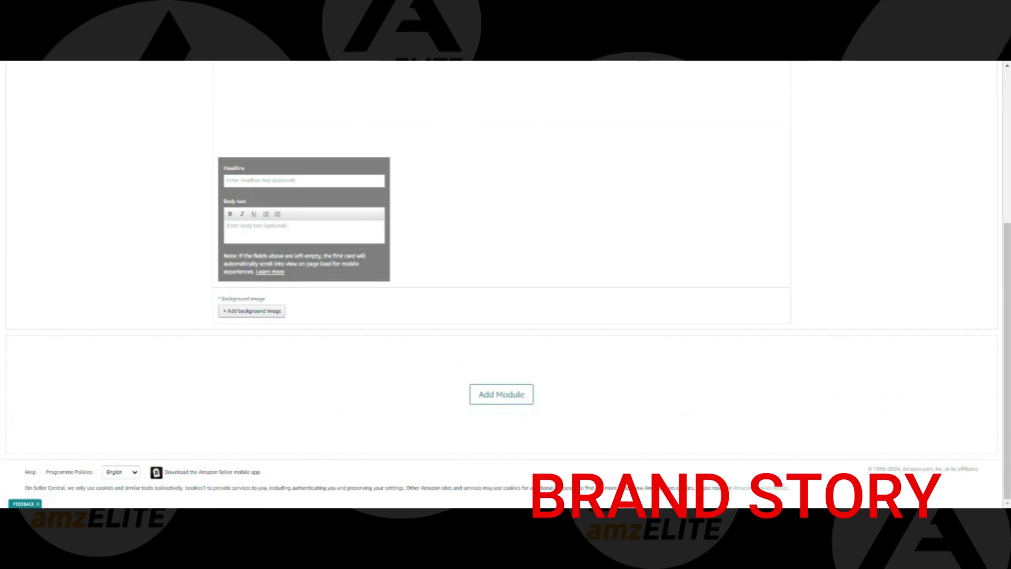
scroll(528, 400, "up", 3)
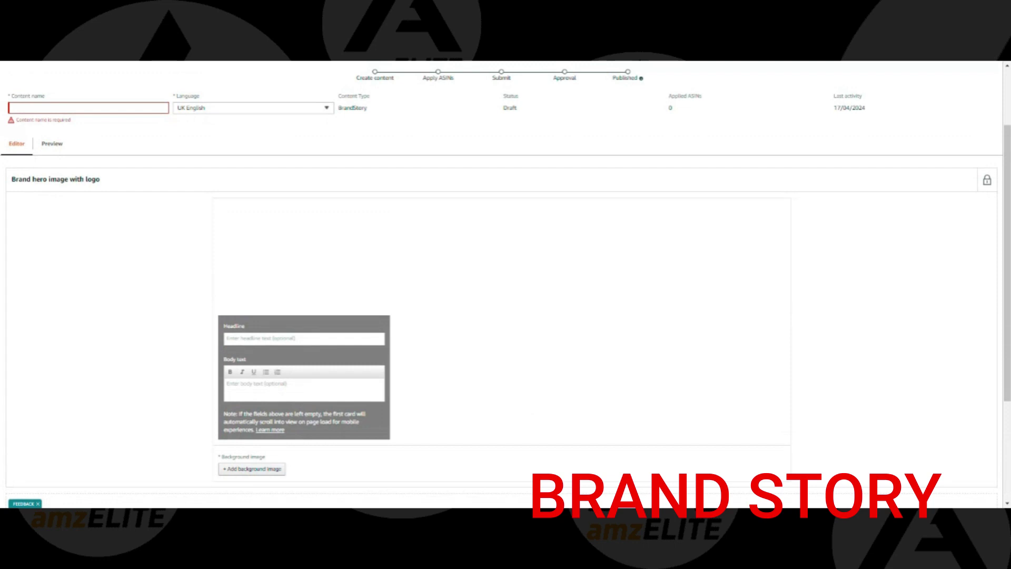
scroll(523, 399, "down", 3)
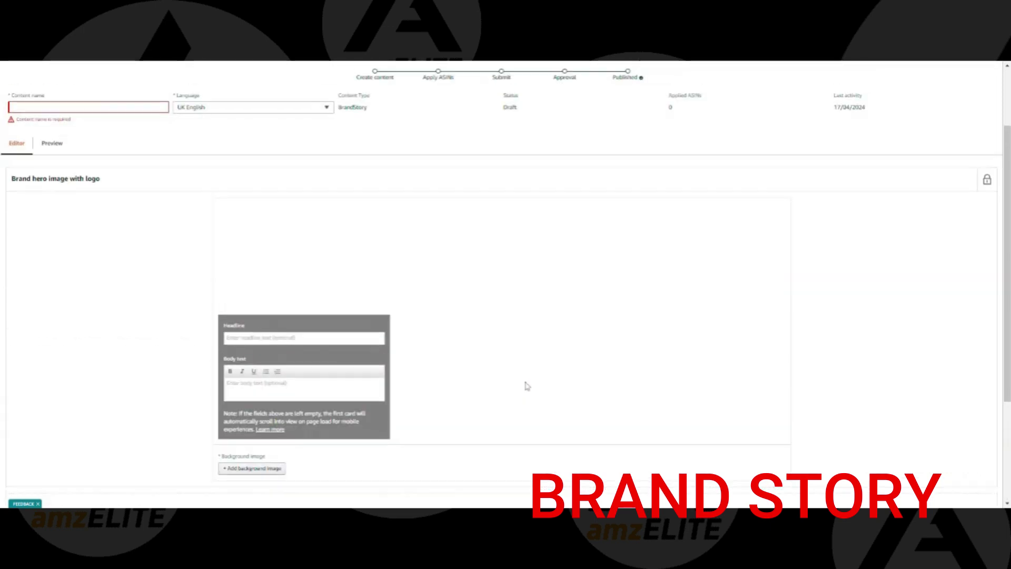
scroll(525, 385, "down", 3)
left_click(269, 312)
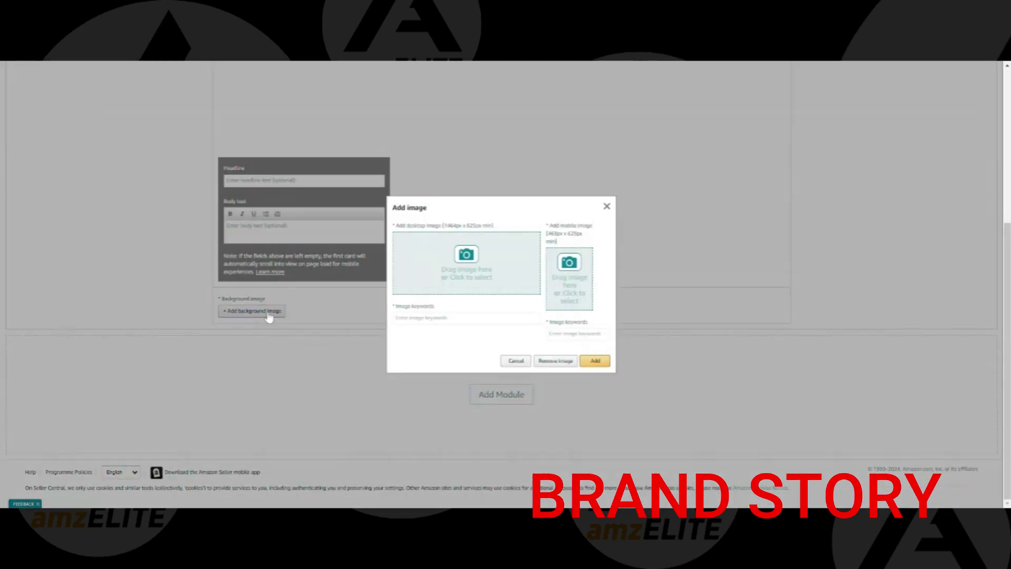
left_click(425, 271)
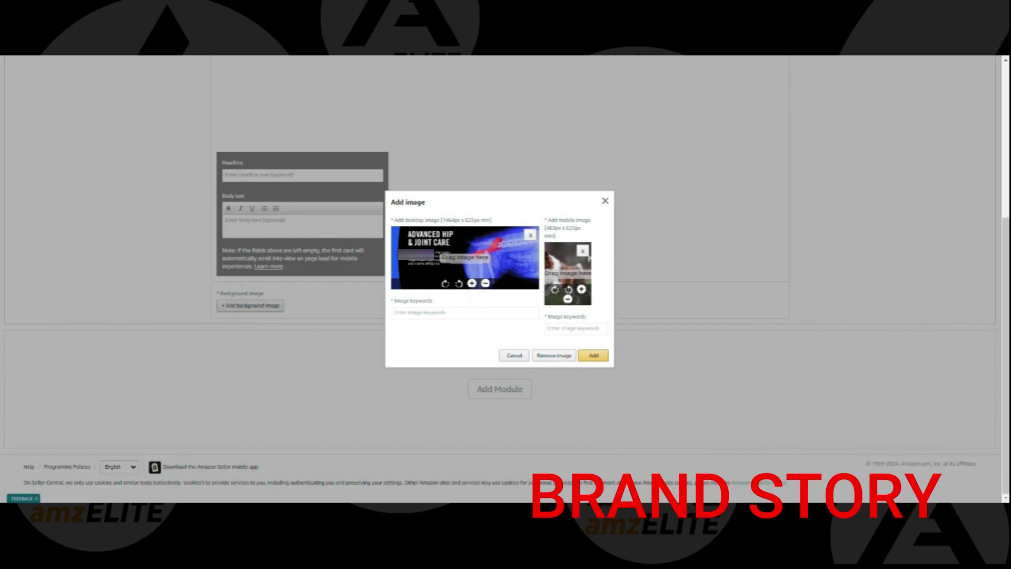
type("fgfgf")
left_click(576, 327)
type("gfgfgf")
left_click(581, 356)
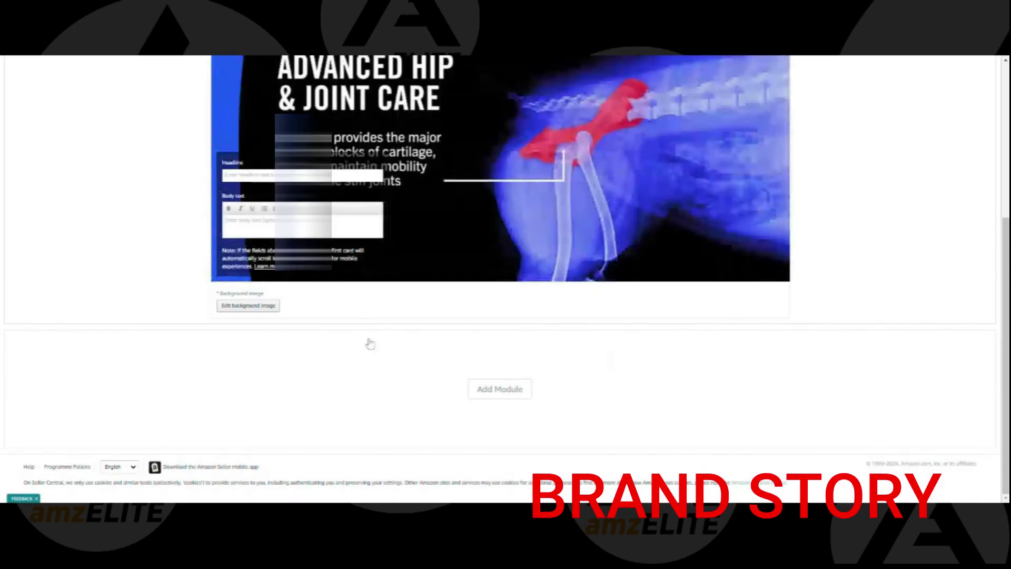
Examine the Brand Story modules that can be added: the about, four ASINs, media asset and questions brand cards
scroll(490, 175, "up", 1)
left_click(499, 442)
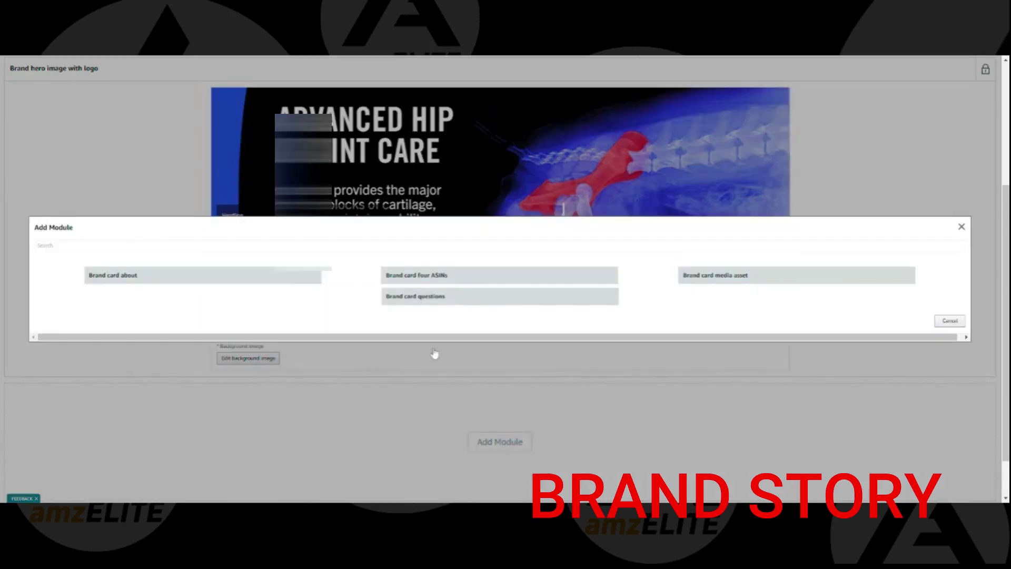
scroll(429, 347, "down", 1)
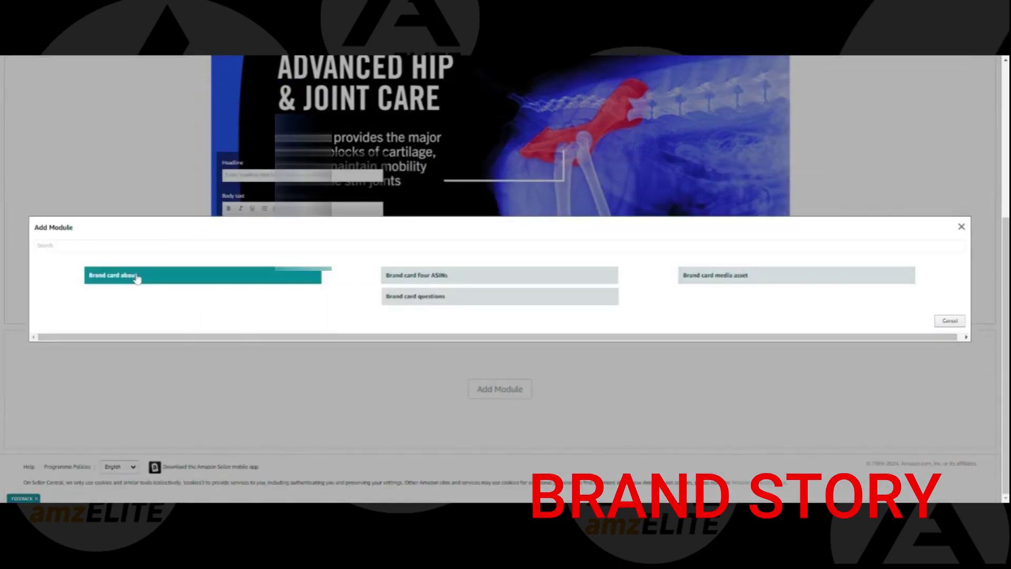
scroll(145, 235, "down", 1)
scroll(145, 235, "up", 1)
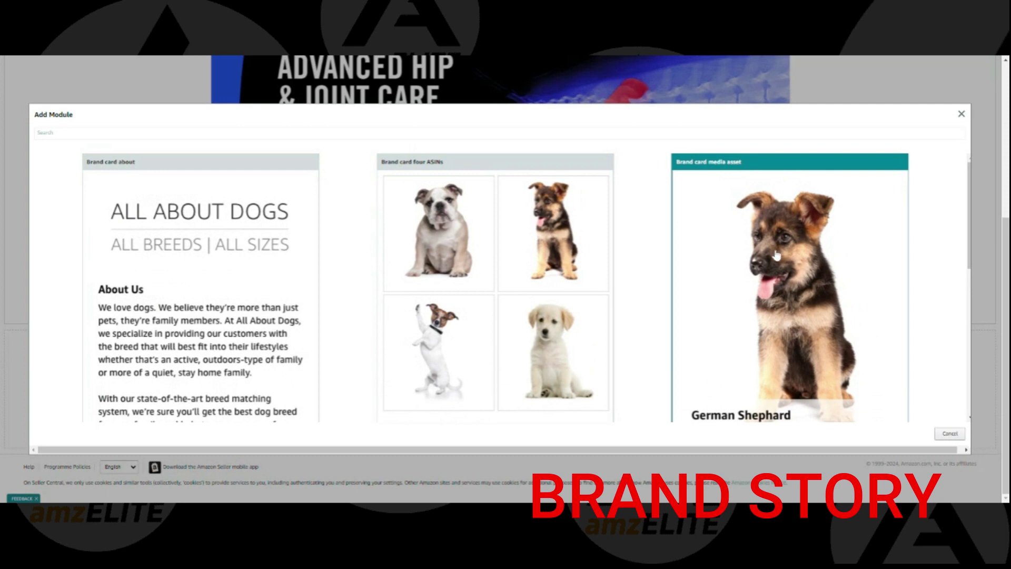
scroll(775, 257, "down", 4)
scroll(772, 259, "down", 2)
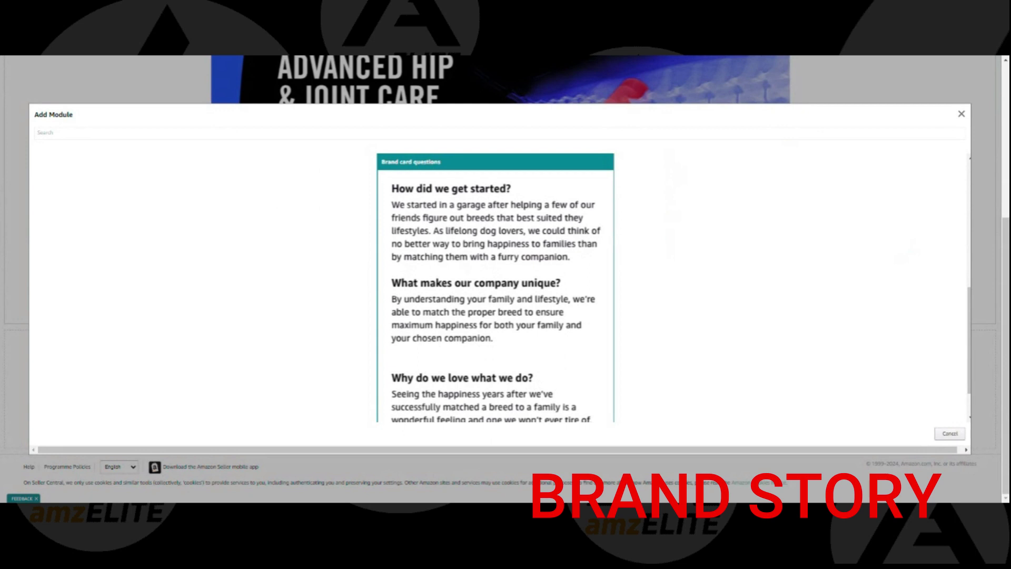
scroll(490, 328, "up", 4)
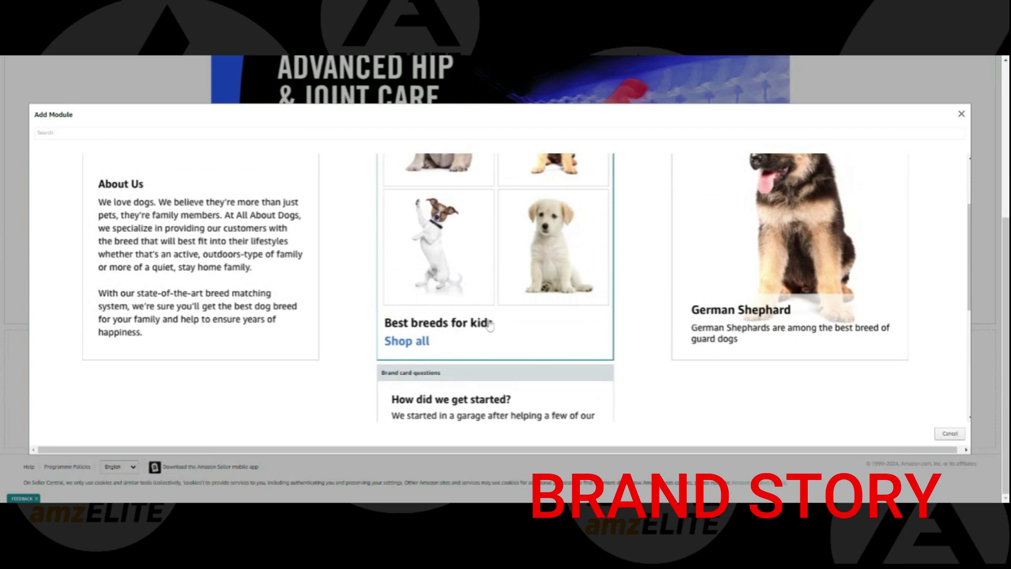
scroll(548, 318, "up", 2)
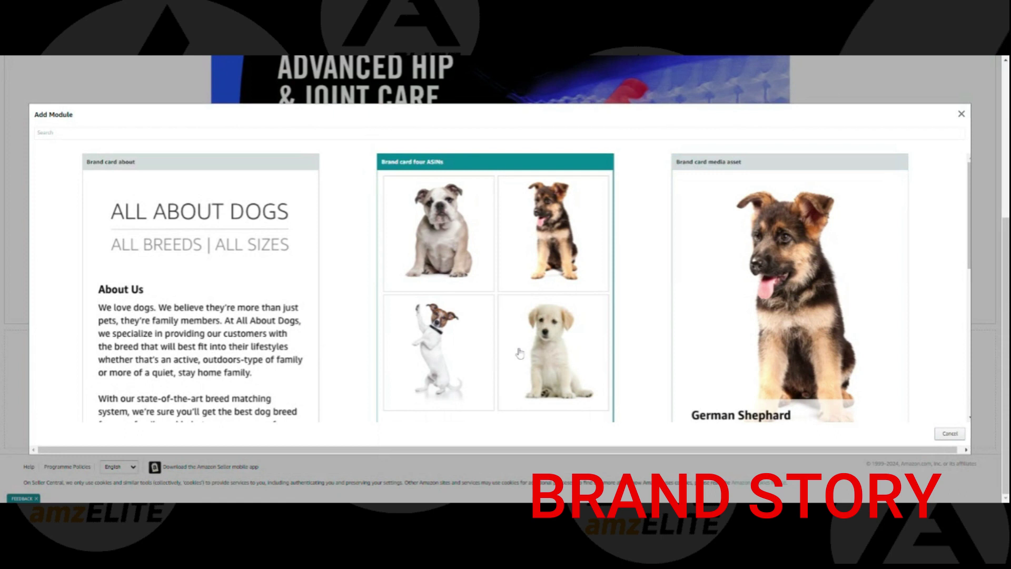
scroll(519, 352, "down", 5)
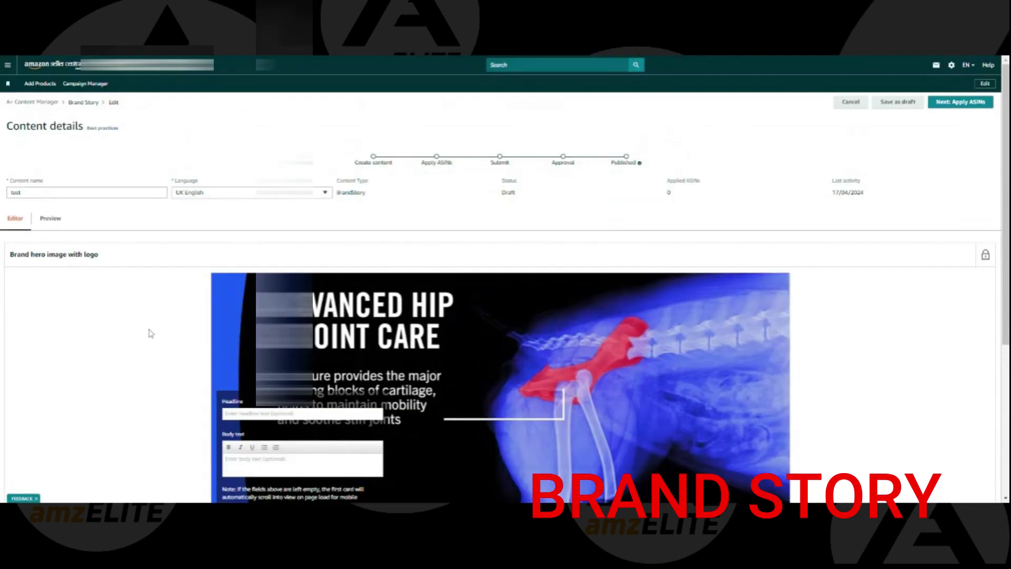
Check the "test" Brand Story draft from start to end and proceed to applying ASINs
scroll(151, 379, "down", 5)
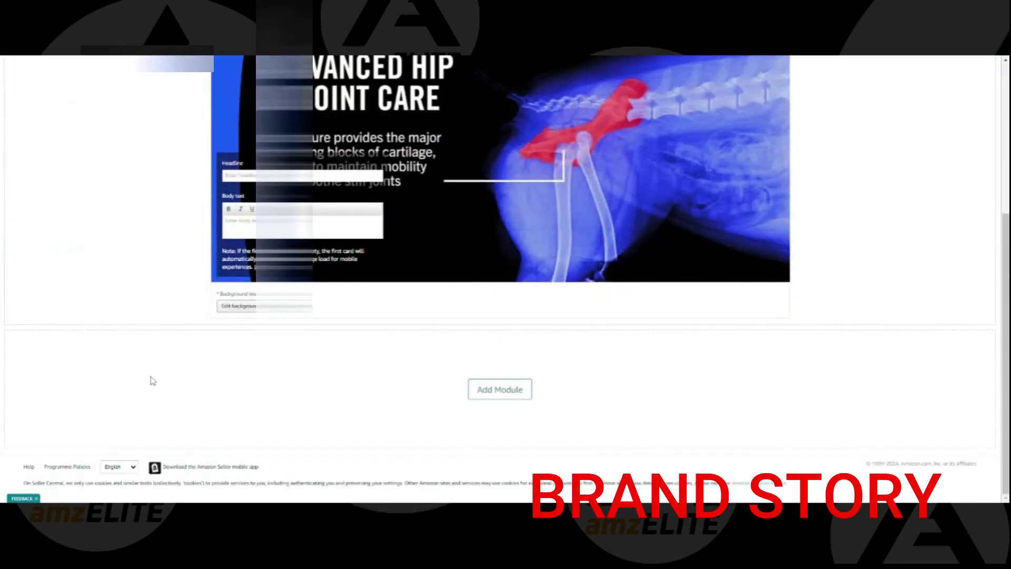
scroll(150, 387, "up", 5)
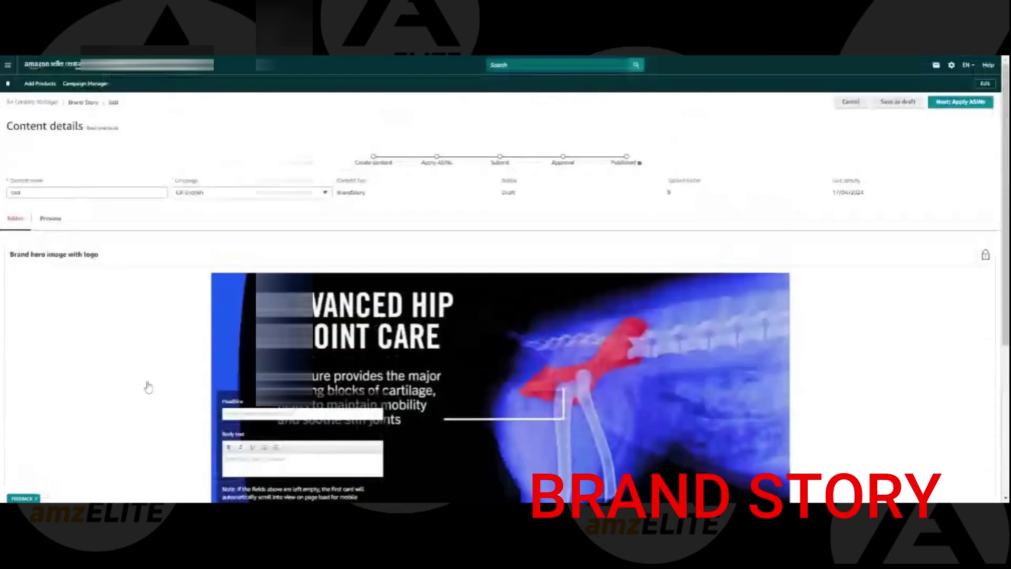
left_click(961, 101)
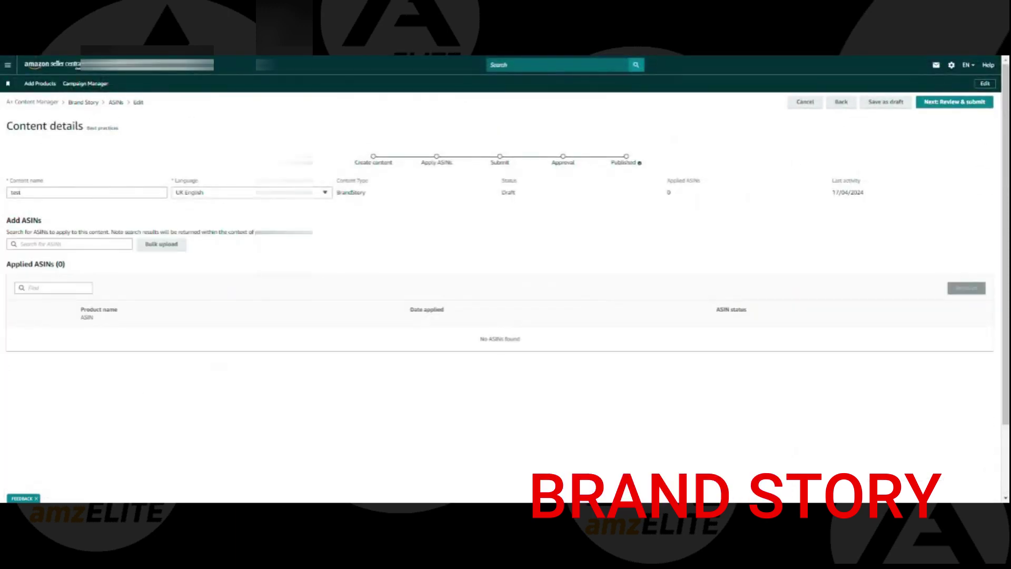
Find a product by its ASIN, apply the Brand Story to it and override the existing content
left_click(69, 244)
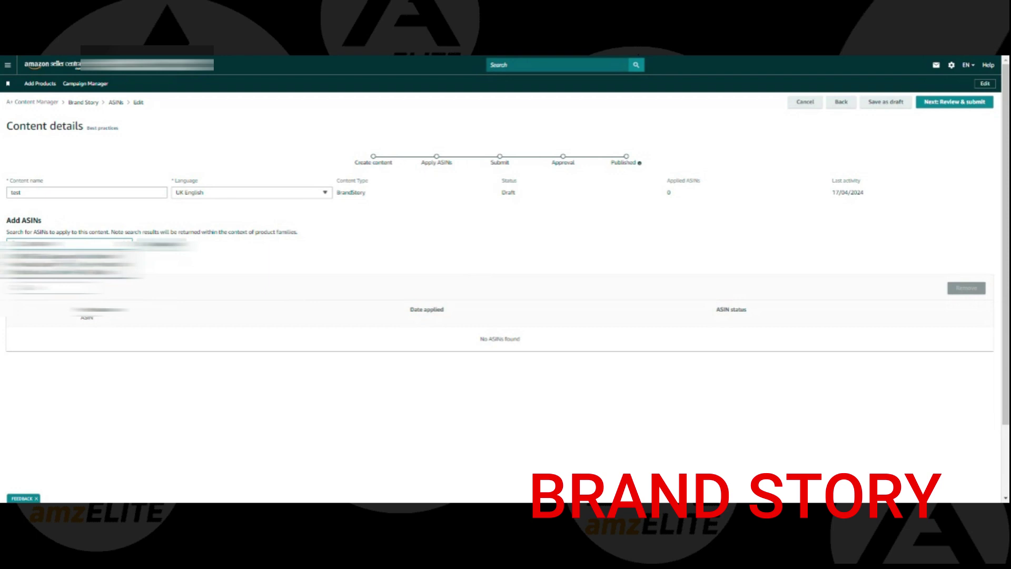
left_click(64, 263)
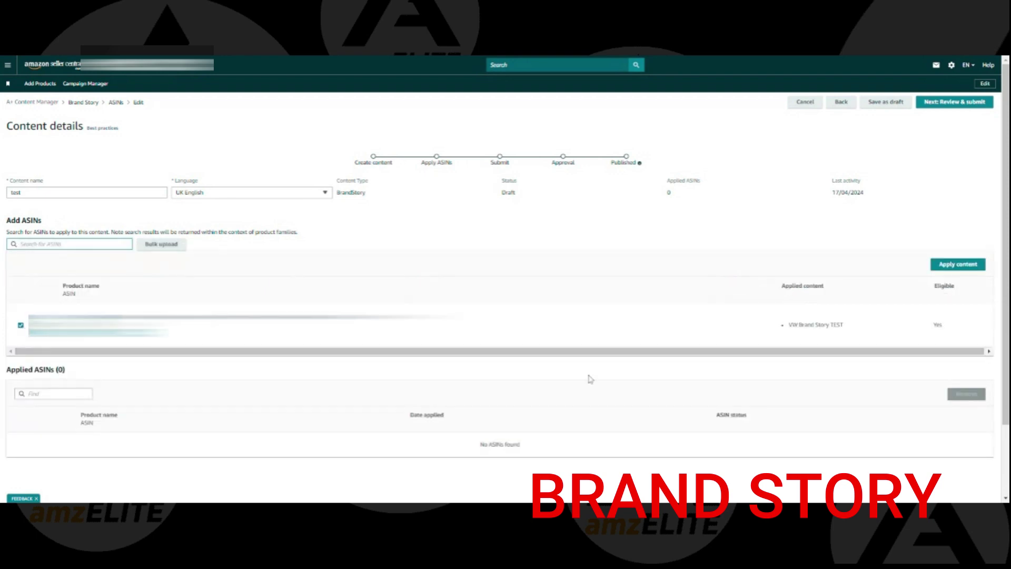
left_click(965, 273)
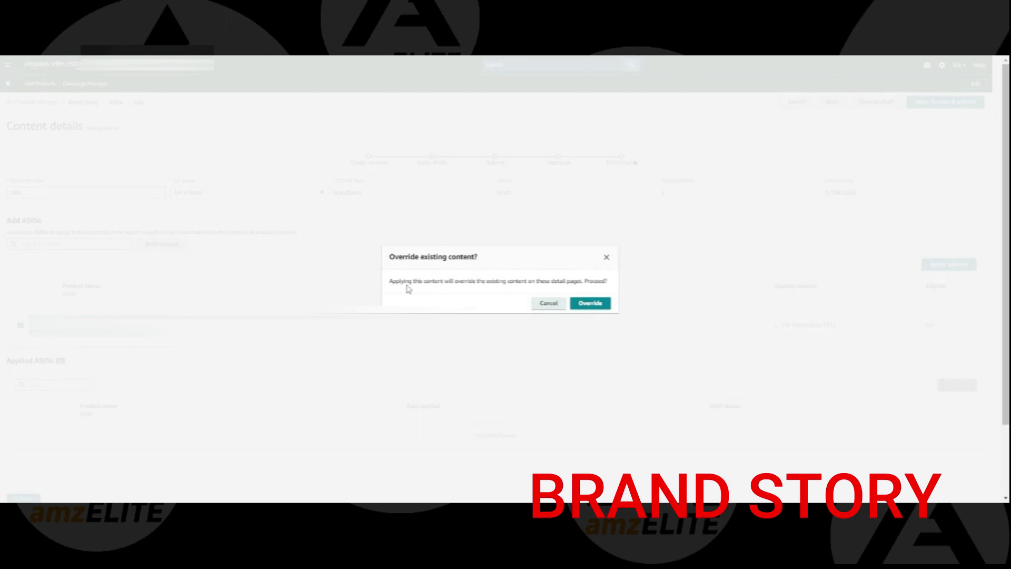
left_click_drag(390, 280, 610, 295)
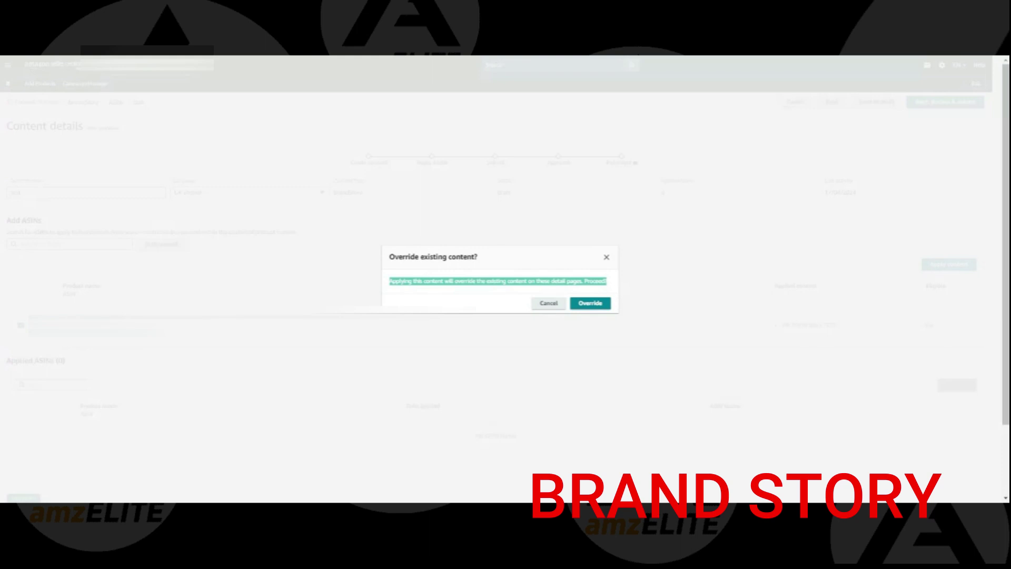
left_click(592, 302)
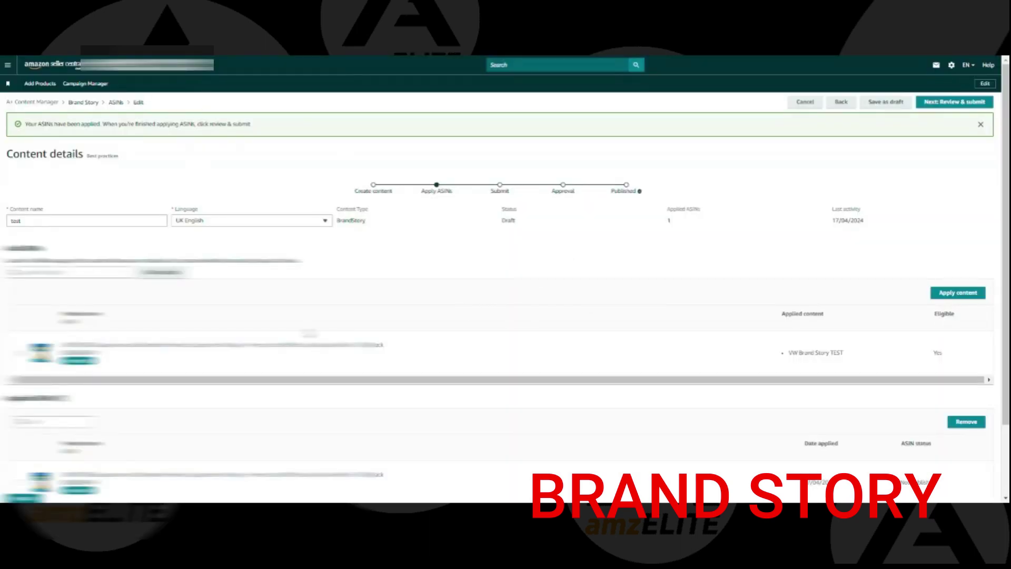
Look up a product by pasting its ASIN in the Add ASINs search and try to apply the content again
scroll(506, 316, "down", 2)
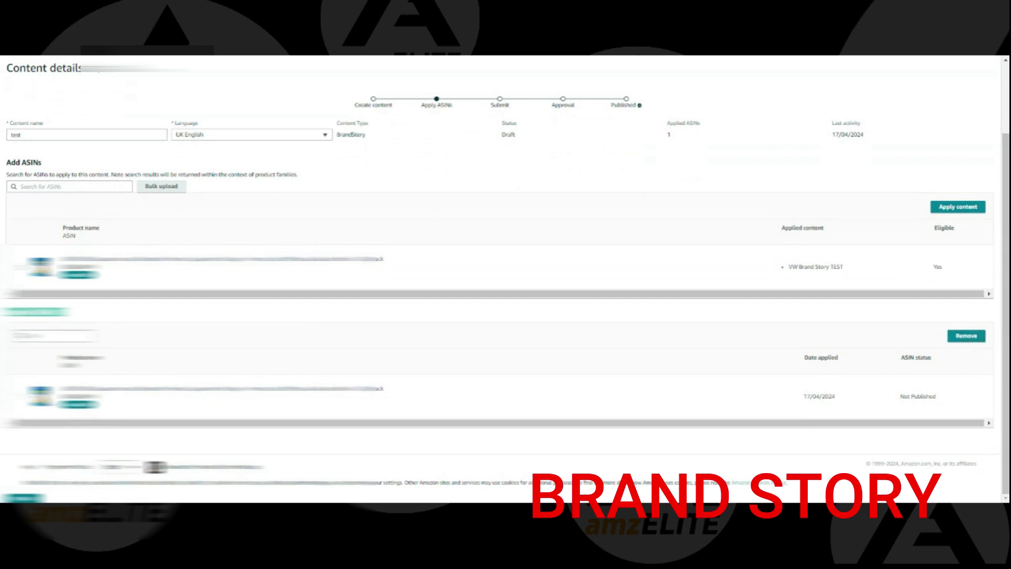
left_click(74, 187)
key("ctrl+v")
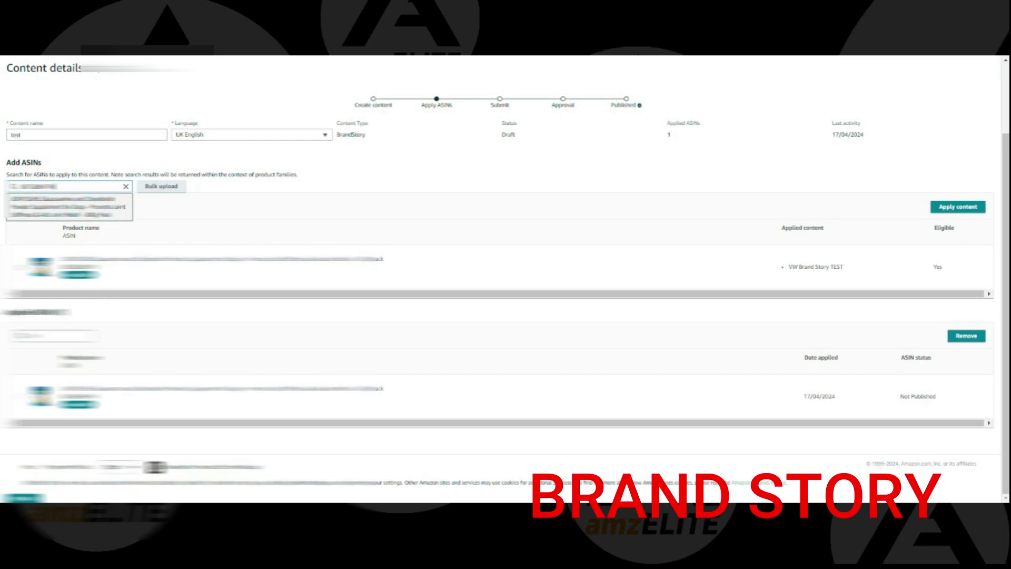
left_click(966, 208)
left_click(620, 161)
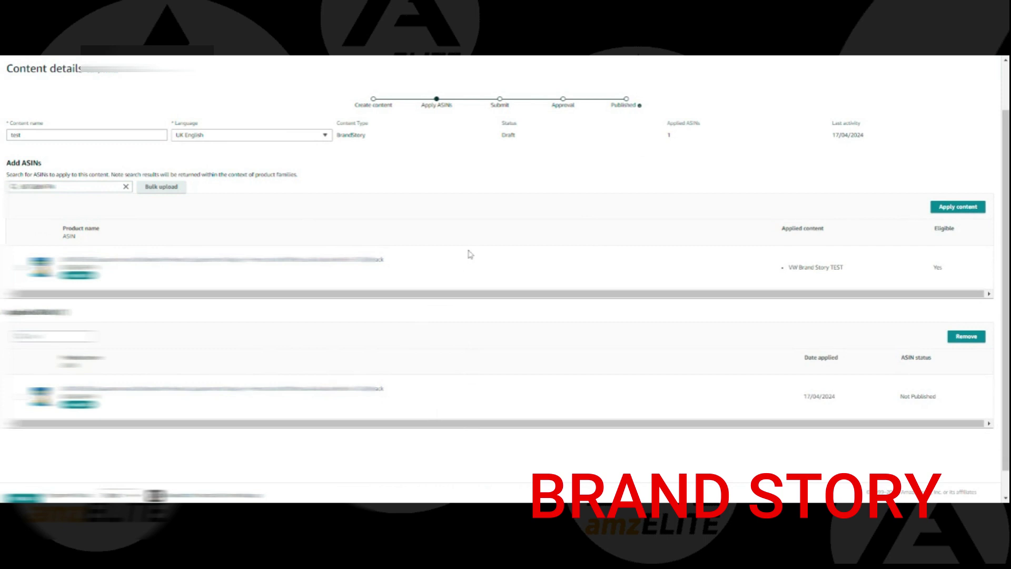
Proceed from applying ASINs to the review and submit stage of the Brand Story draft
scroll(469, 288, "up", 2)
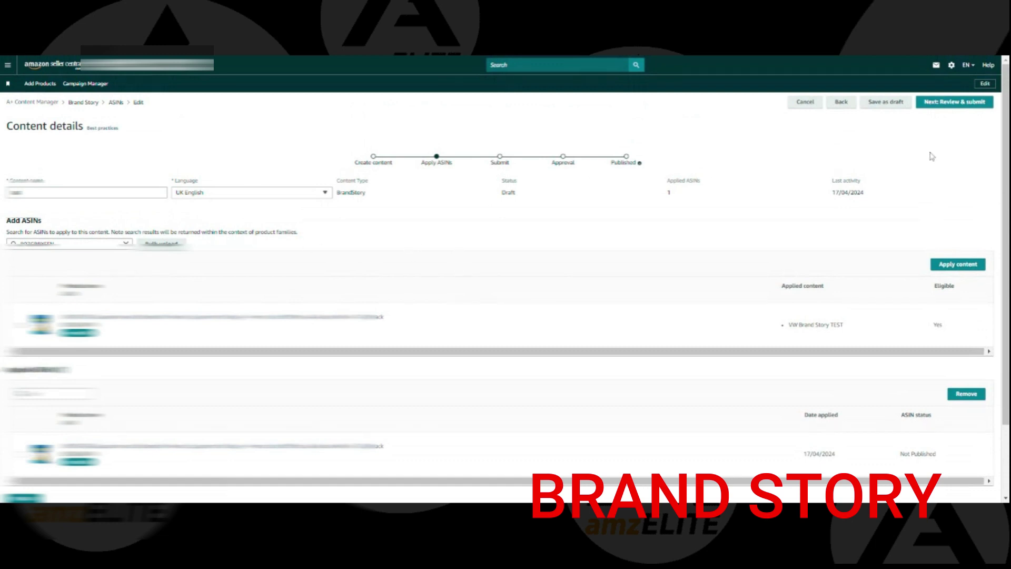
left_click(949, 103)
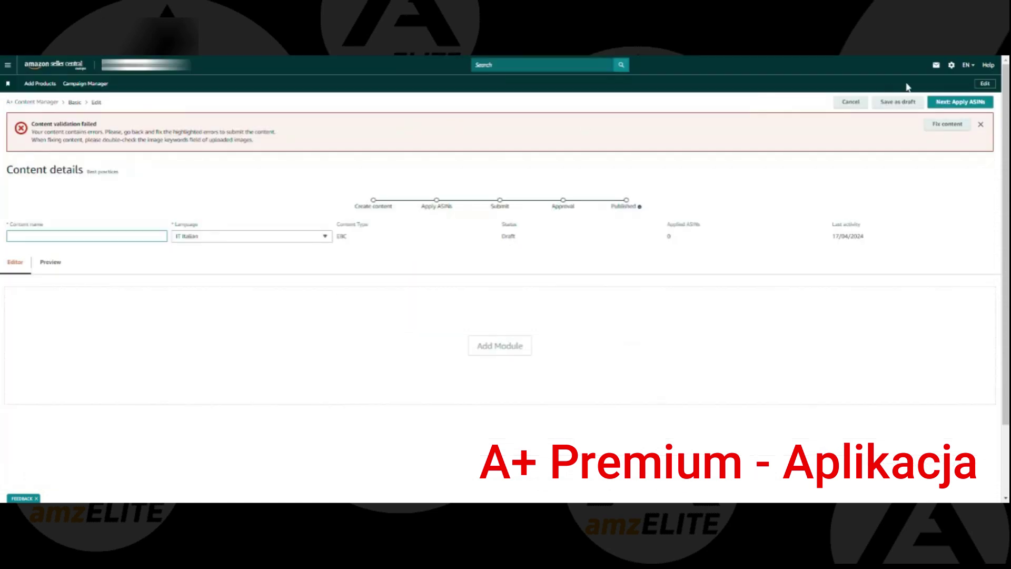
Dismiss the validation error, name the basic A+ content "Test1" and add a Standard Image Header With Text module
left_click(981, 124)
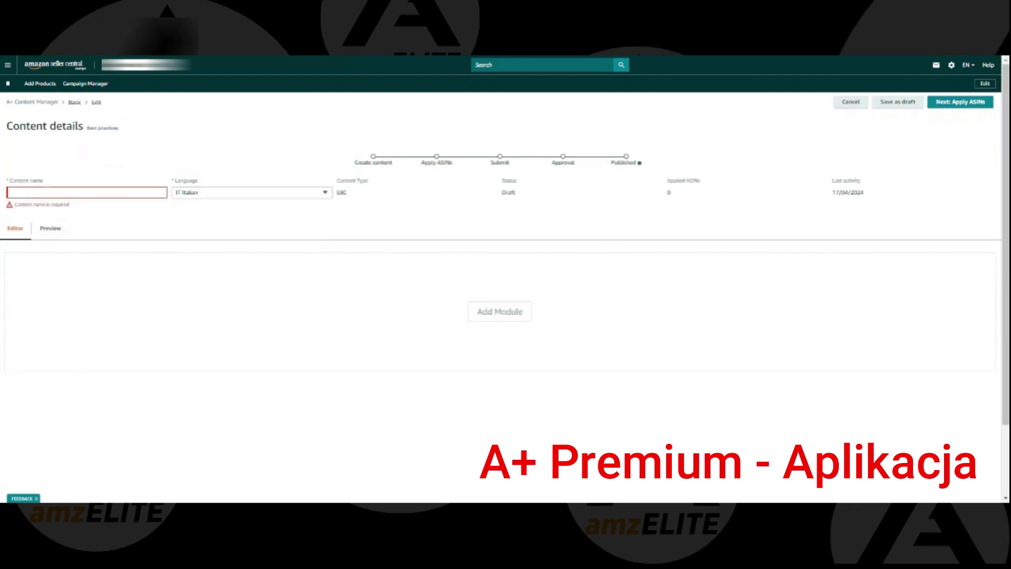
left_click(126, 192)
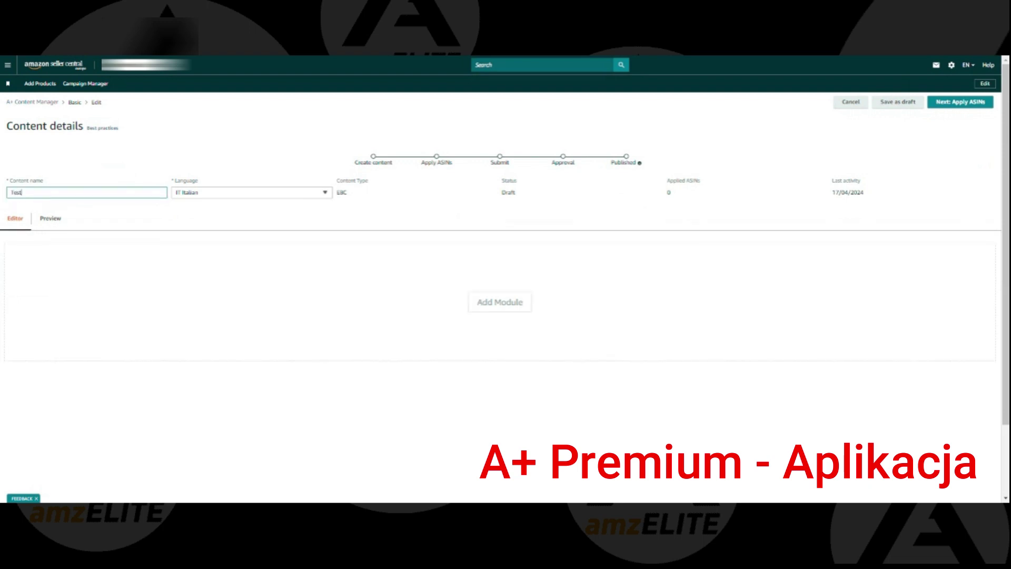
left_click(512, 303)
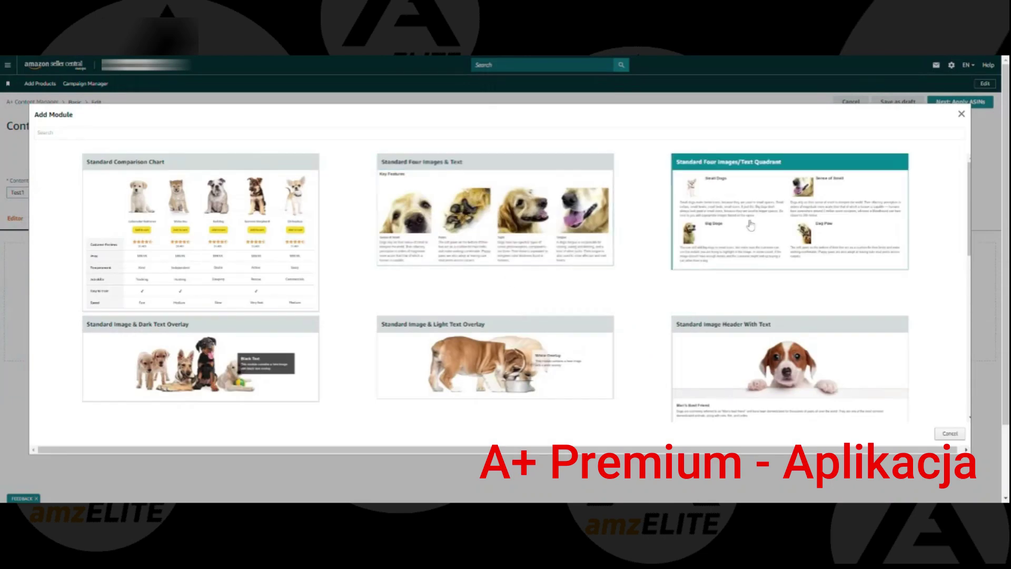
scroll(789, 305, "down", 3)
left_click(774, 210)
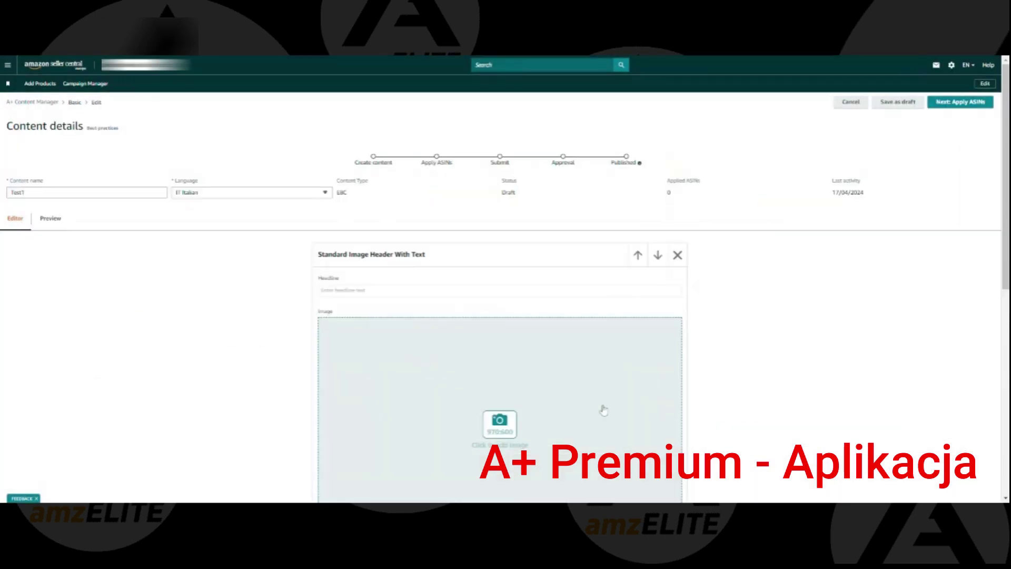
Add the X-ray banner image to the header module with the image keywords "fjdkfdfd"
left_click(509, 424)
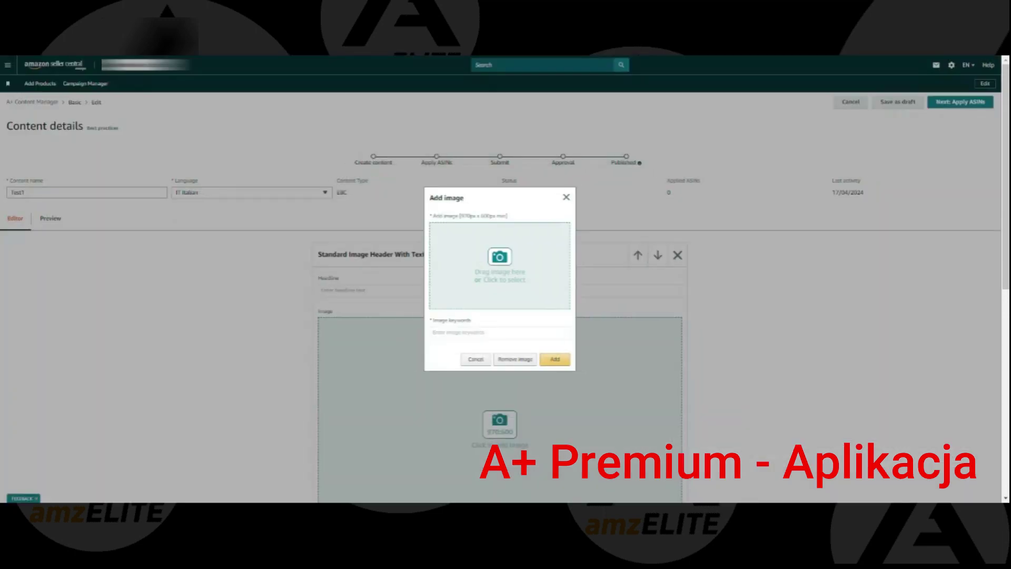
left_click_drag(461, 215, 496, 216)
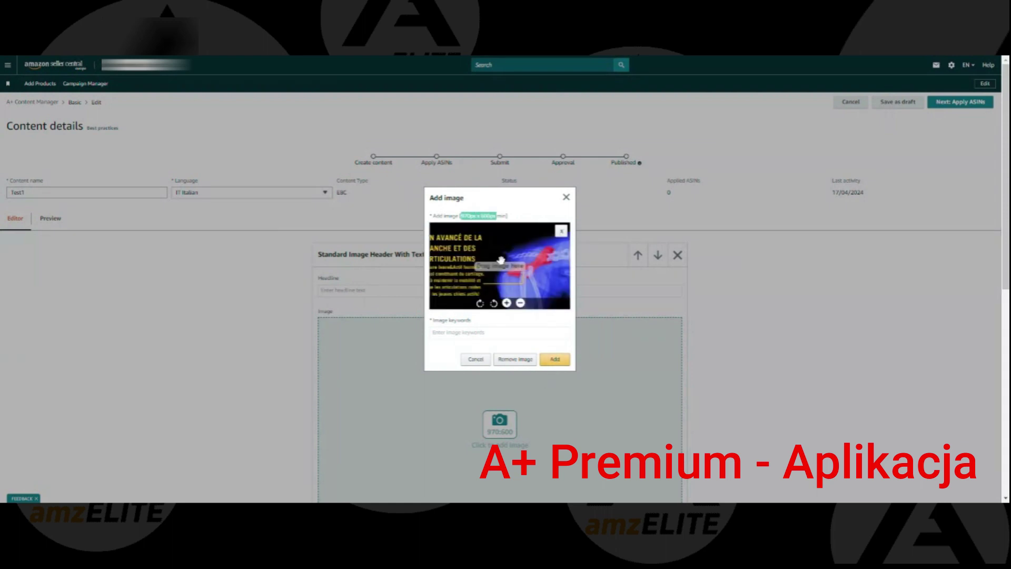
left_click(554, 361)
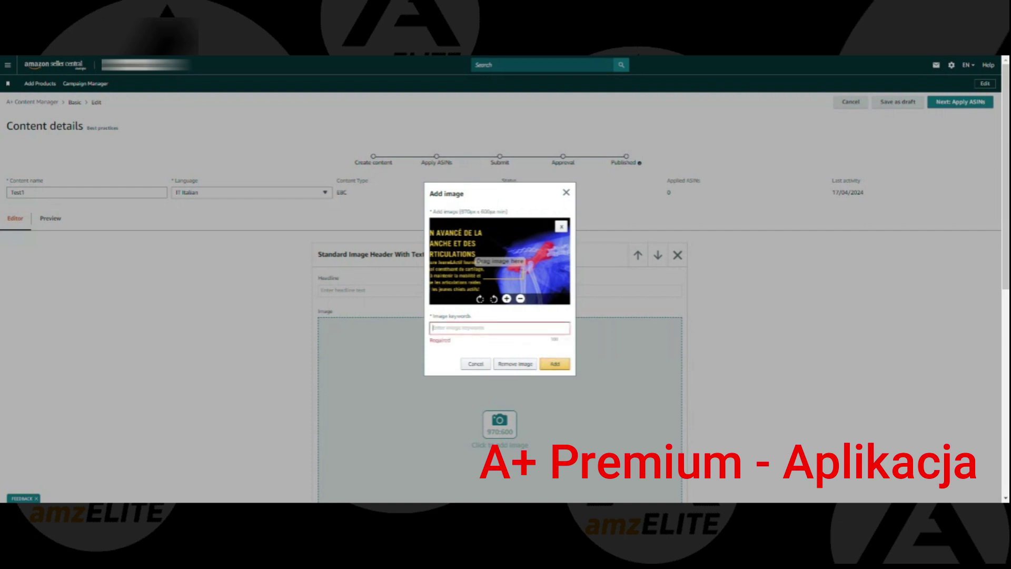
left_click(499, 328)
type("fjdkfdfd")
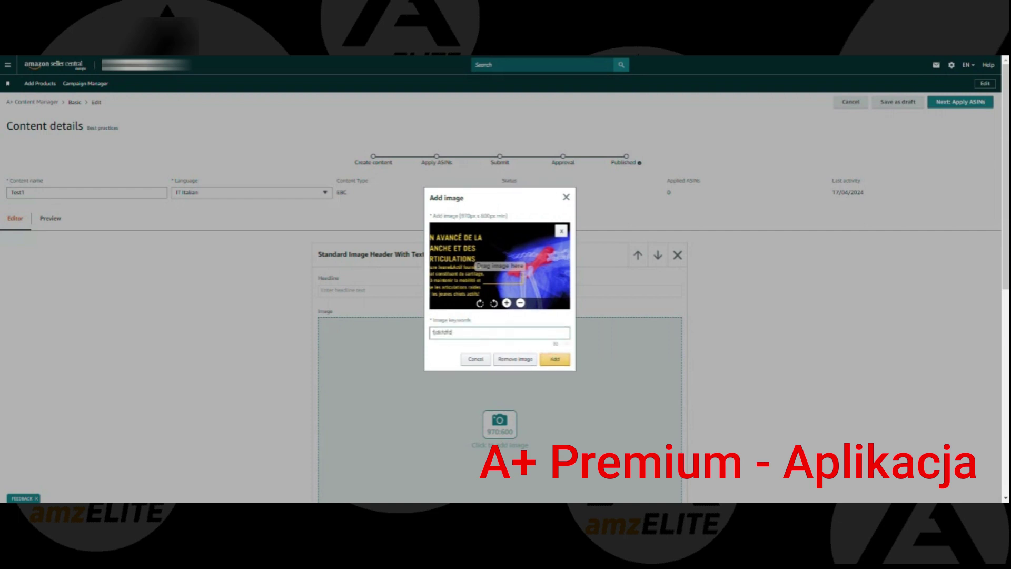
left_click(550, 363)
scroll(258, 352, "down", 4)
scroll(258, 352, "up", 4)
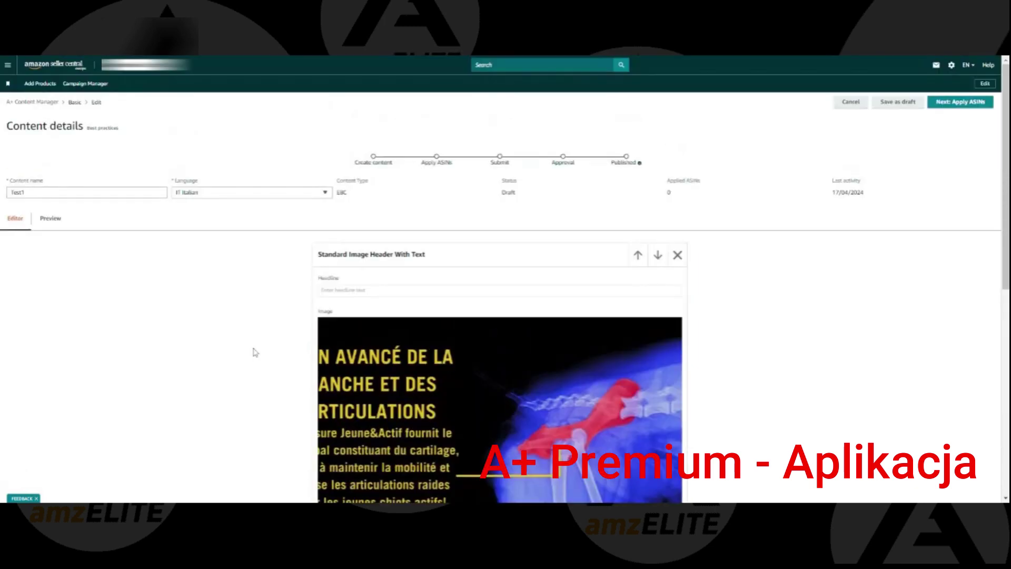
Proceed to applying ASINs, look up the product by its pasted ASIN and apply the Test1 content to it
left_click(955, 104)
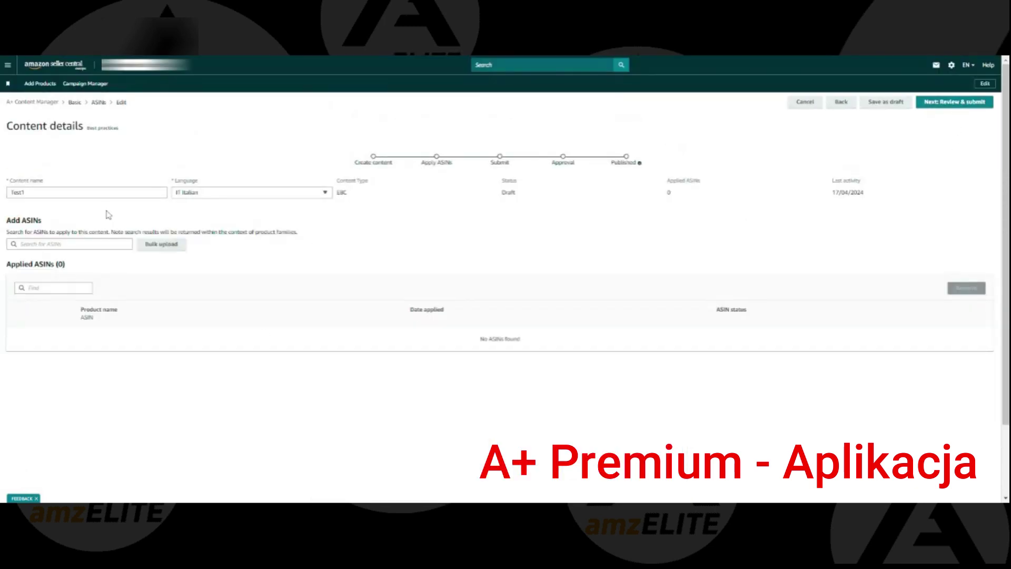
left_click(43, 245)
key("ctrl+v")
left_click(31, 256)
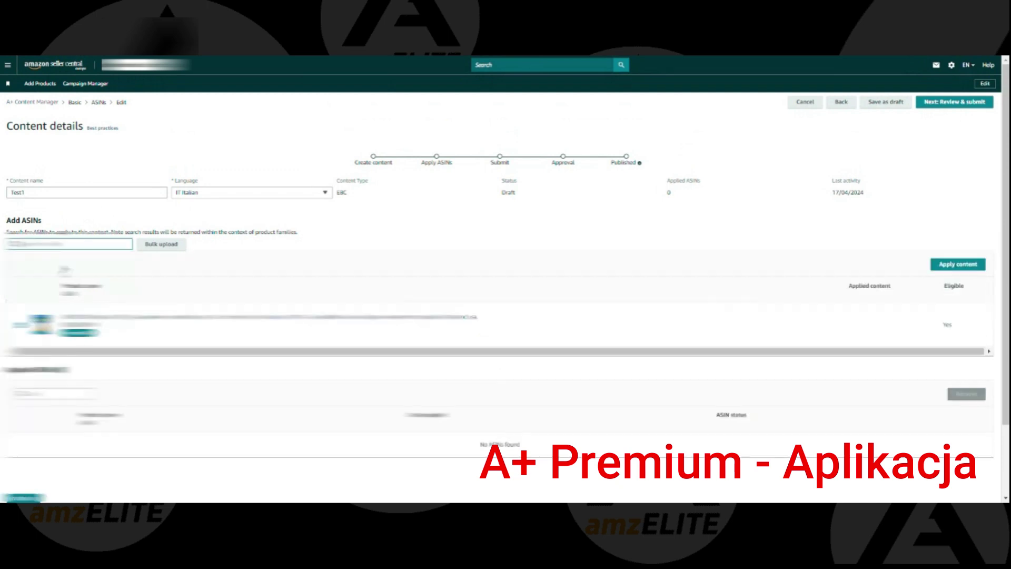
left_click(957, 266)
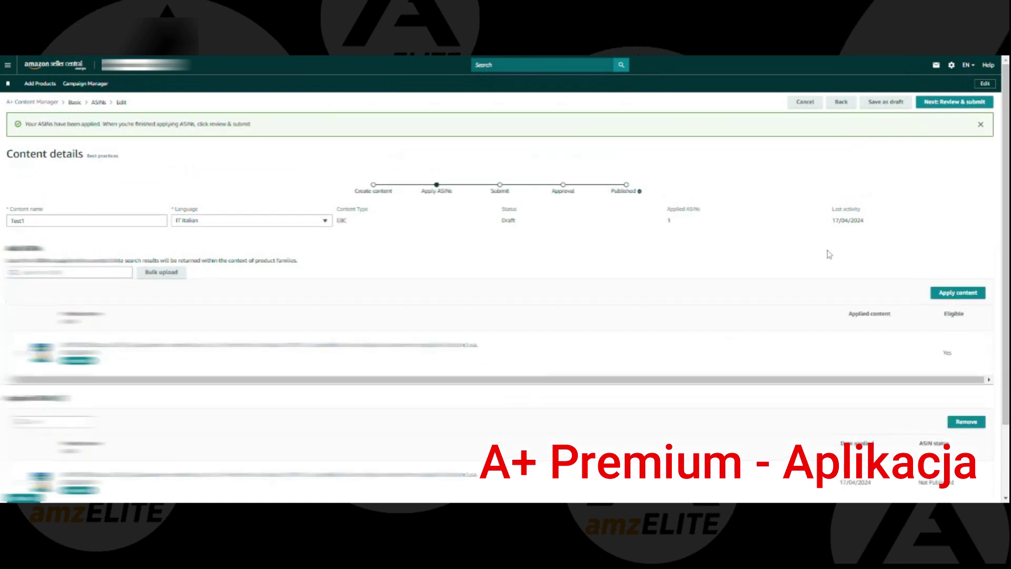
Proceed to the review of the Test1 content and submit it for approval
left_click(958, 105)
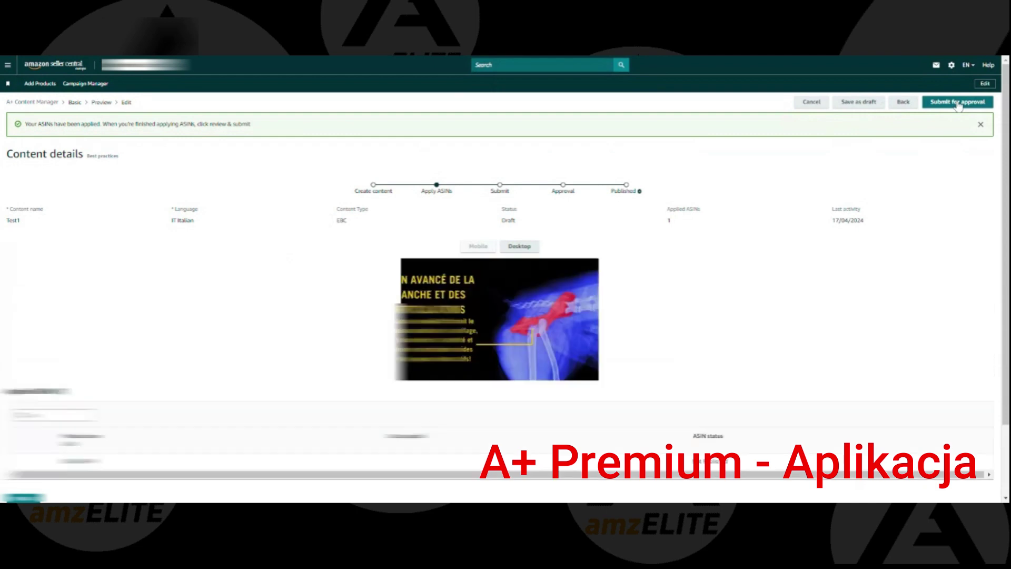
left_click(958, 104)
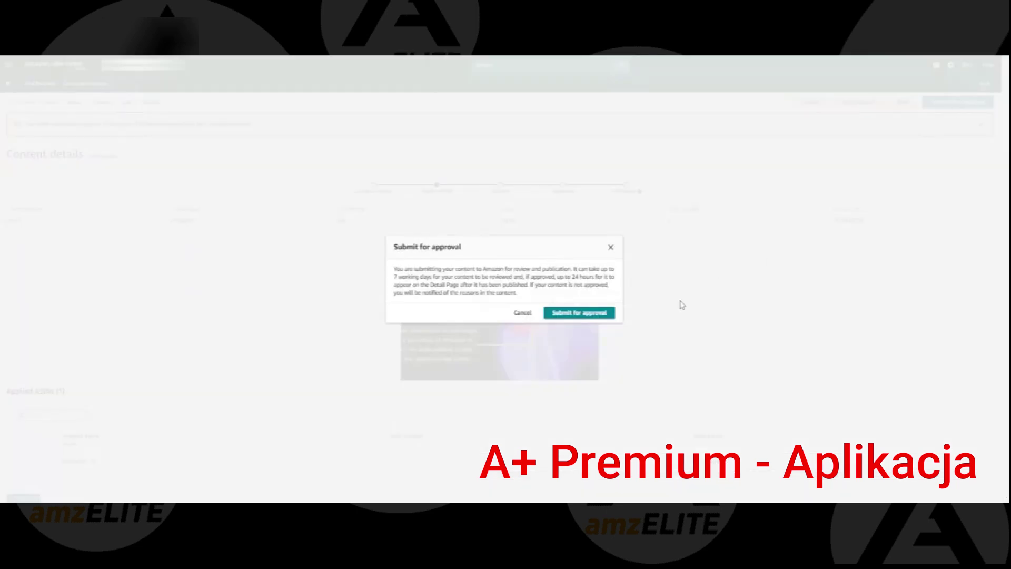
left_click(566, 313)
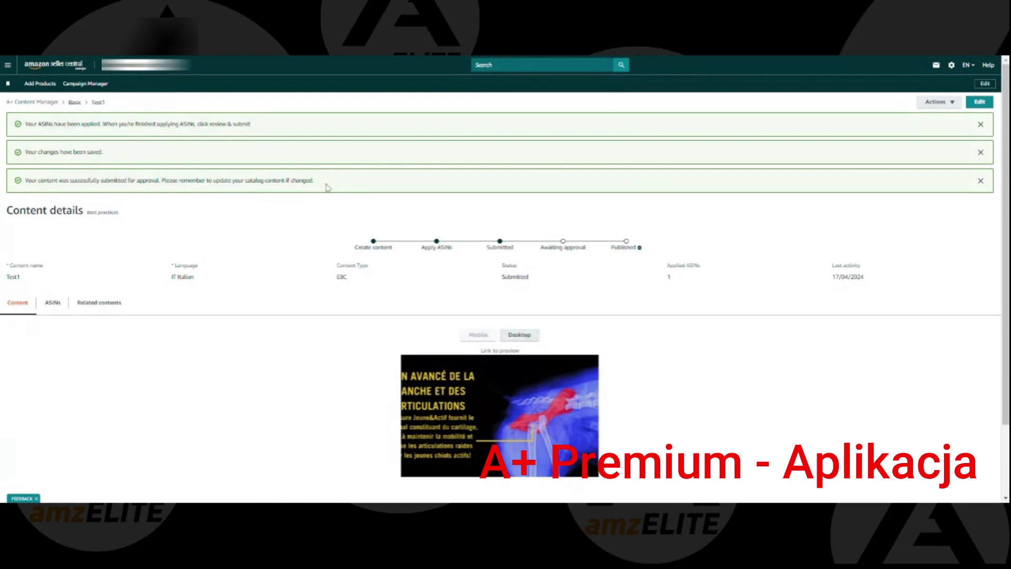
Return to the A+ Content Manager list and check the content status of the Test1 entry
left_click(35, 103)
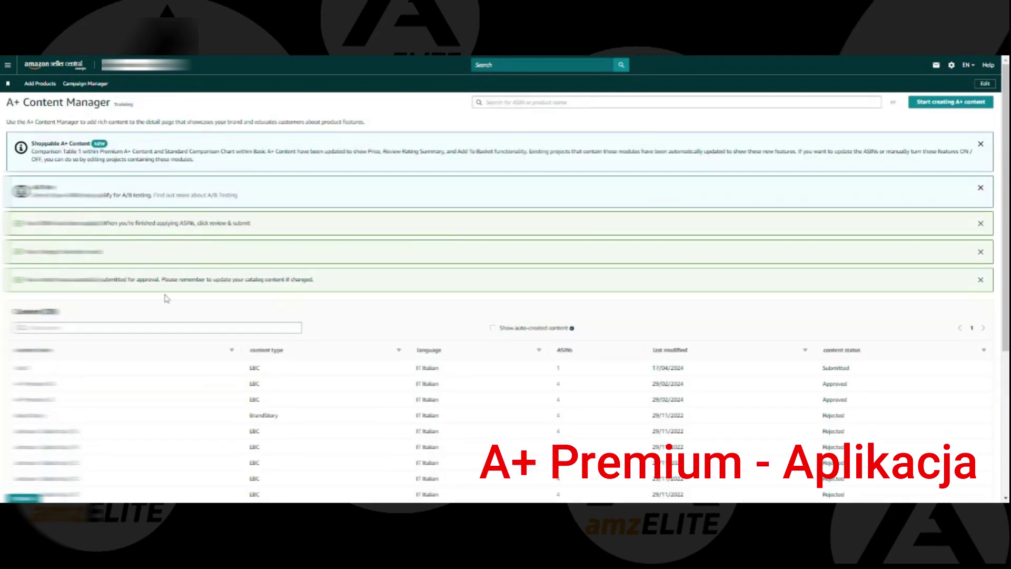
scroll(166, 298, "down", 2)
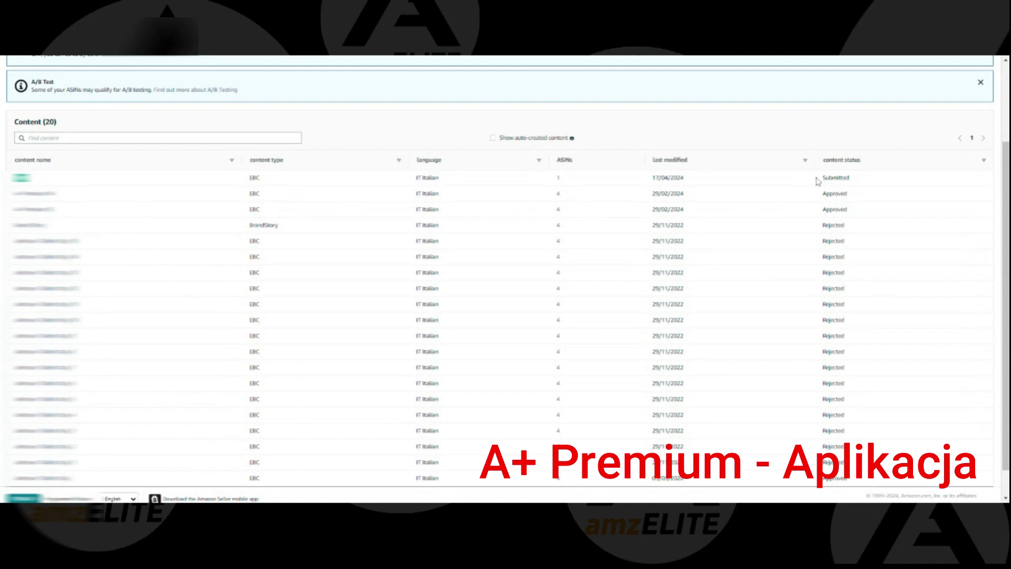
scroll(298, 230, "up", 1)
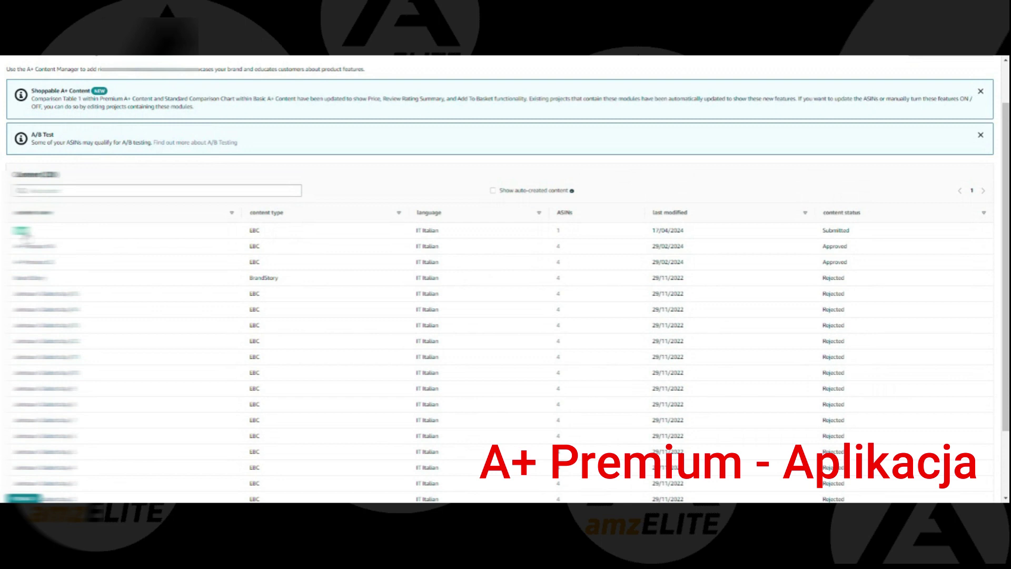
Duplicate the Test1 content under the name "Test2" with its ASINs copied, and dismiss the confirmation
left_click(21, 231)
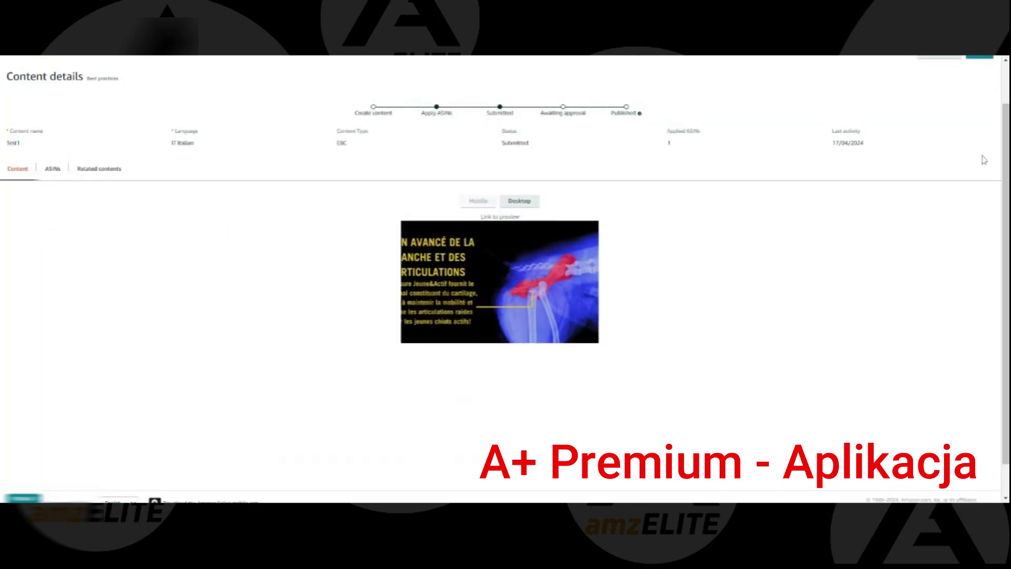
scroll(983, 137, "up", 1)
left_click(956, 103)
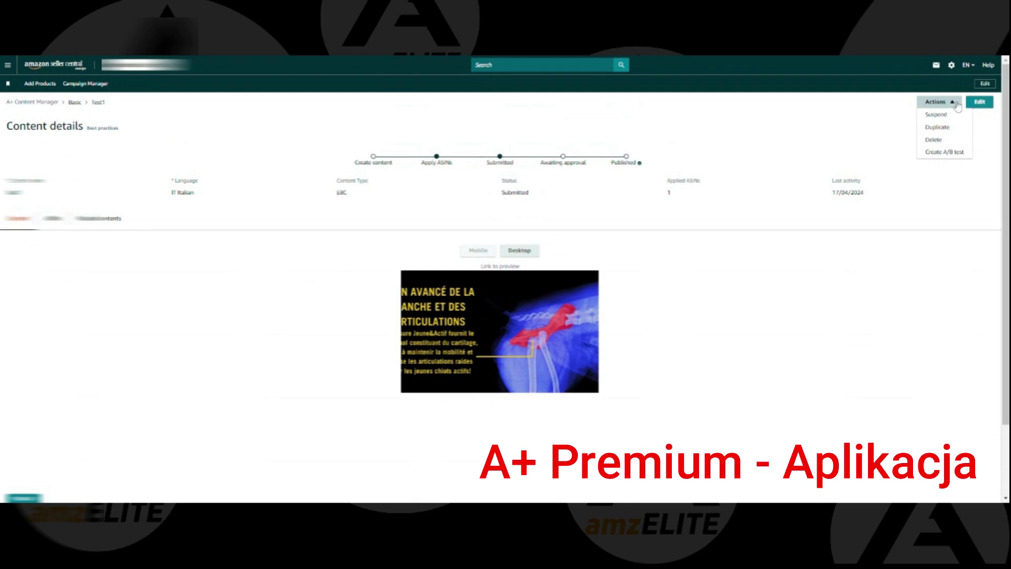
left_click(937, 128)
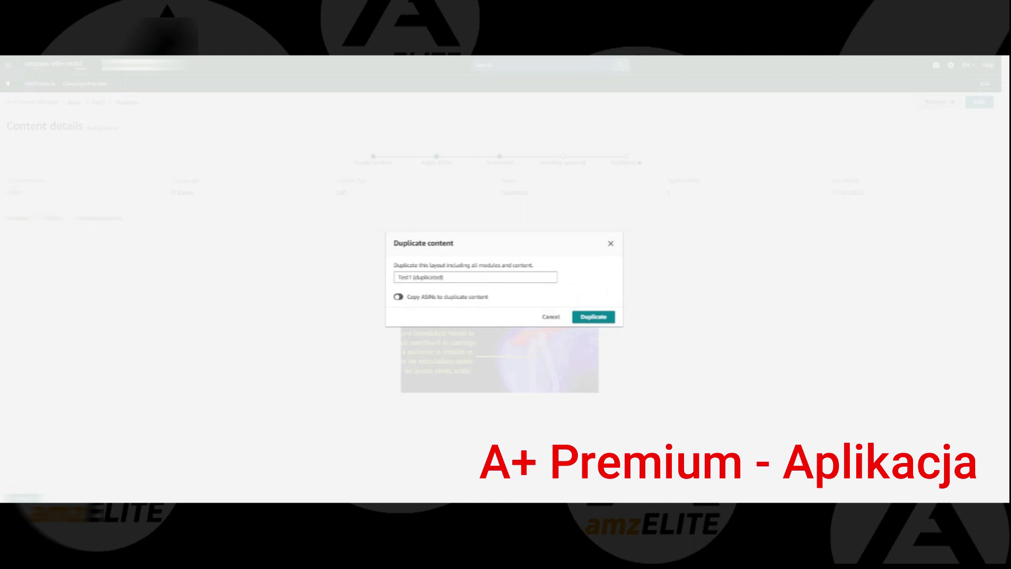
left_click(398, 297)
left_click(445, 277)
key("shift+Left")
key("shift+Left")
key("shift+Left")
key("shift+Left")
key("shift+Left")
key("shift+Left")
key("shift+Left")
key("shift+Left")
key("shift+Left")
key("shift+Left")
key("shift+Left")
key("shift+Left")
key("shift+Left")
key("shift+Left")
type("2")
left_click(593, 317)
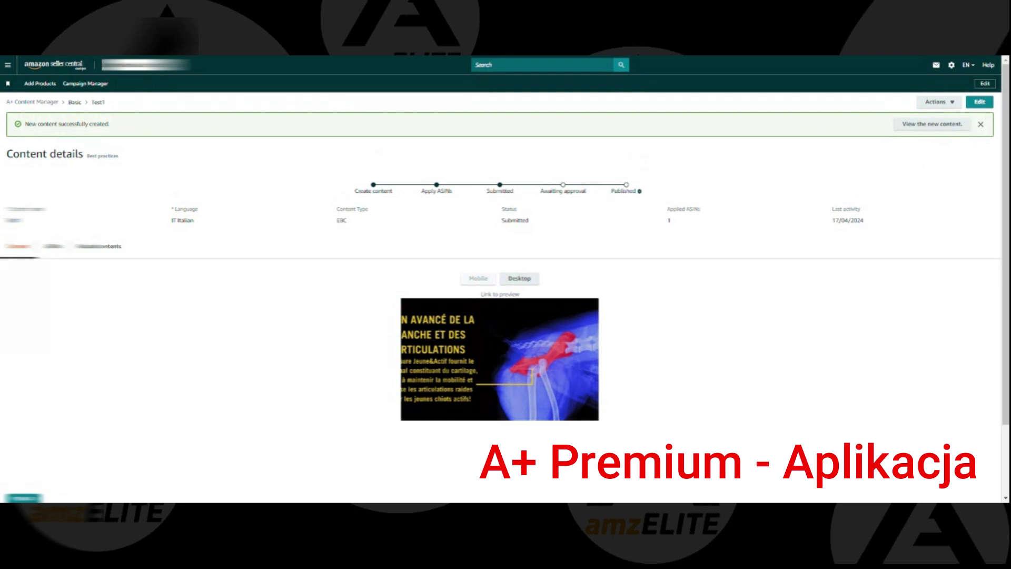
left_click(980, 126)
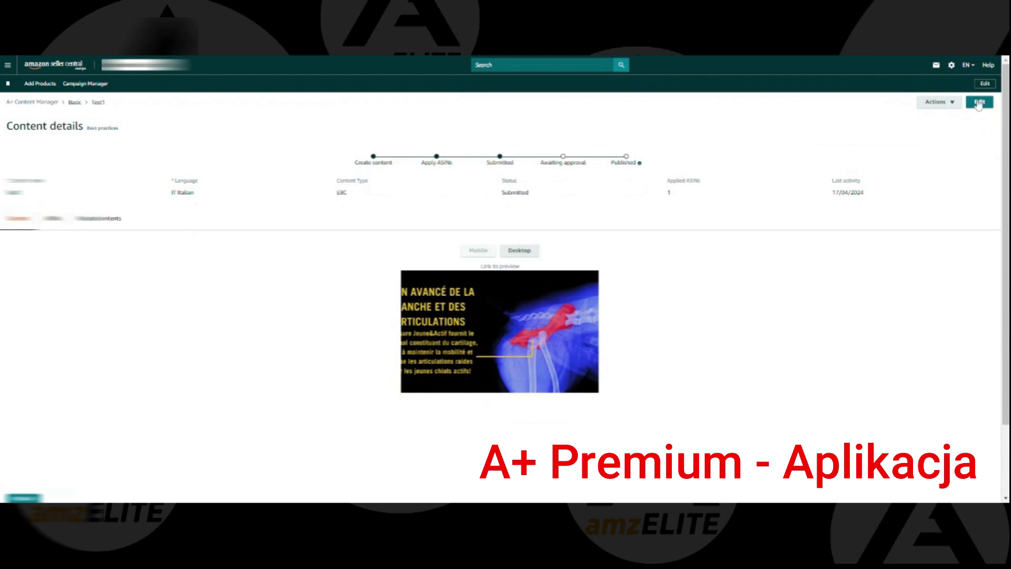
Open the Test2 draft from the content list for editing and submit it for approval with its copied ASIN
left_click_drag(117, 109, 92, 102)
left_click(46, 102)
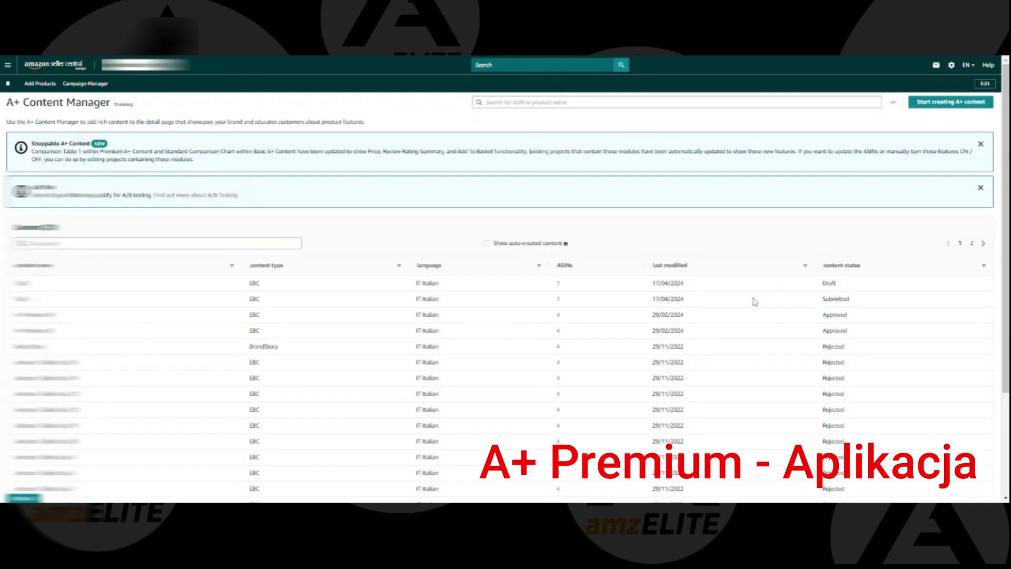
left_click(21, 284)
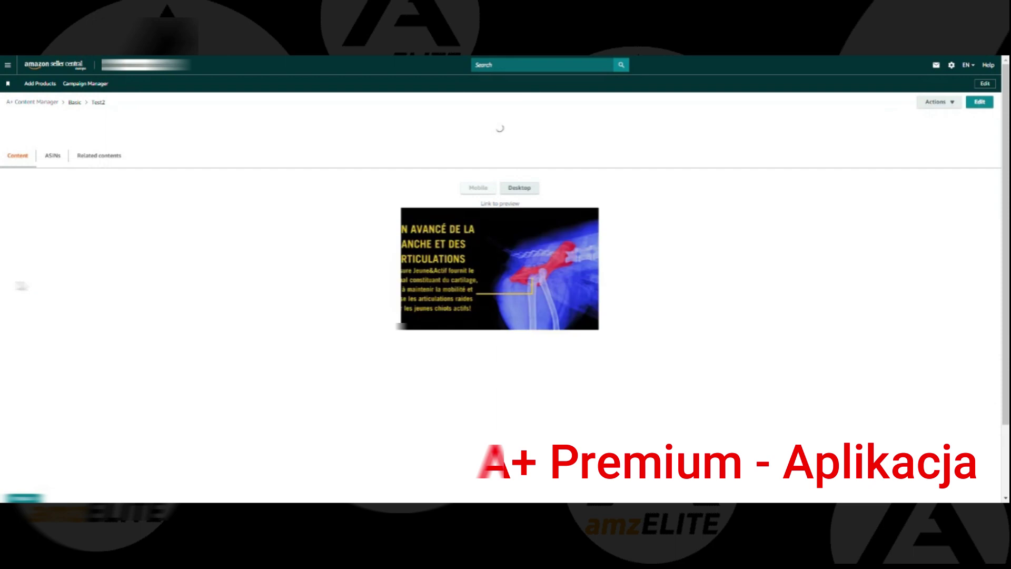
left_click(978, 104)
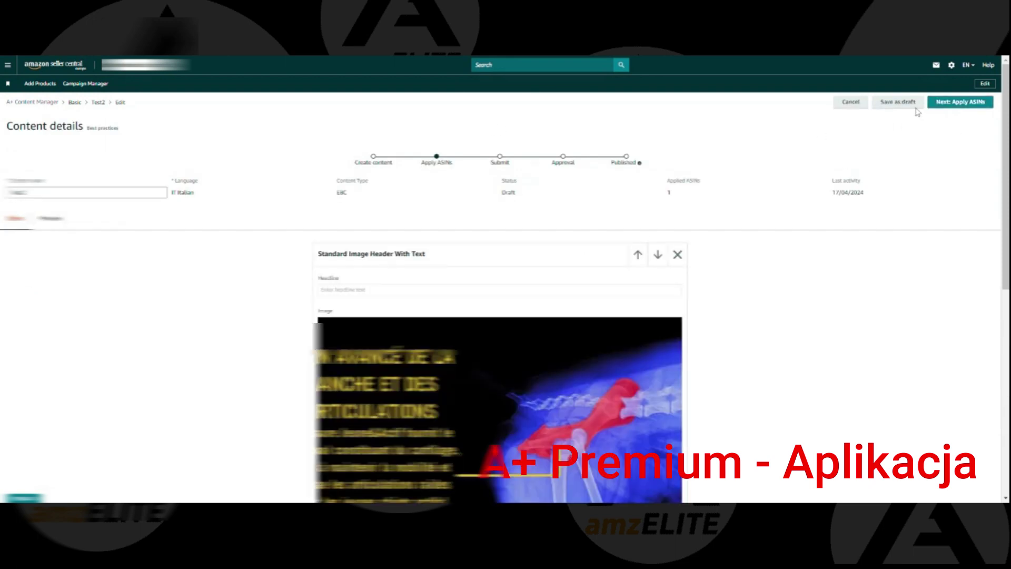
left_click(947, 103)
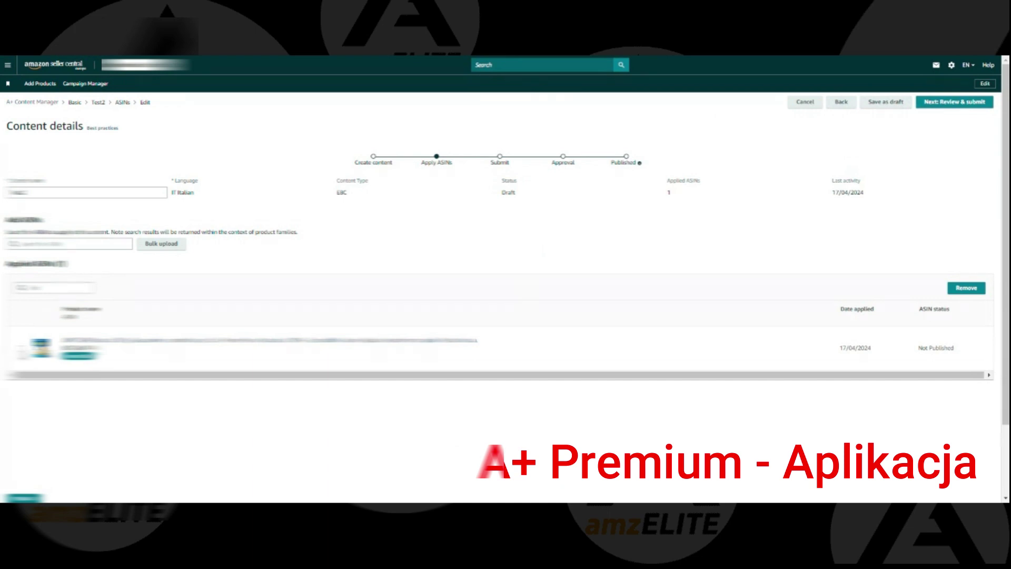
left_click(972, 104)
left_click(945, 102)
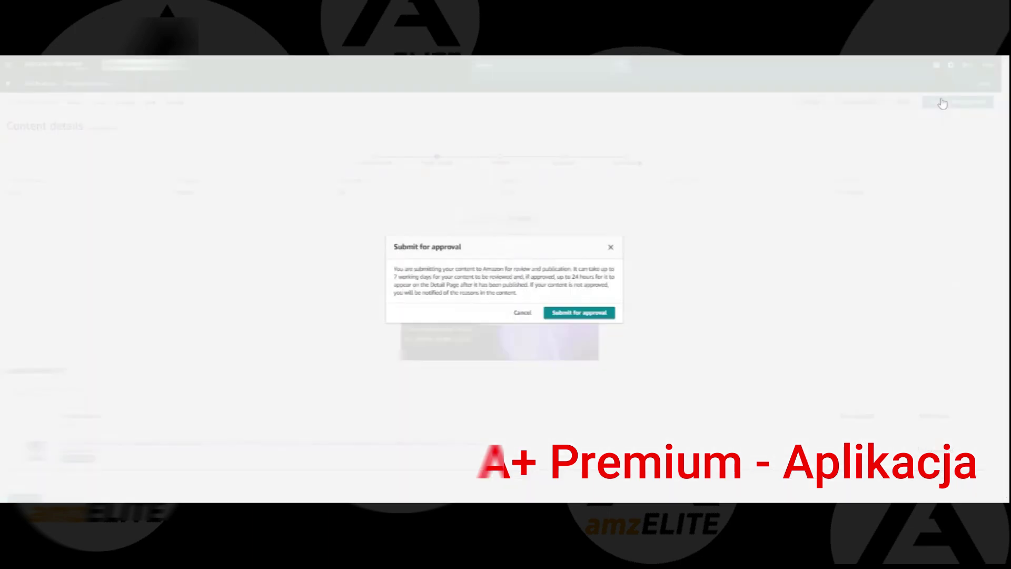
left_click(595, 313)
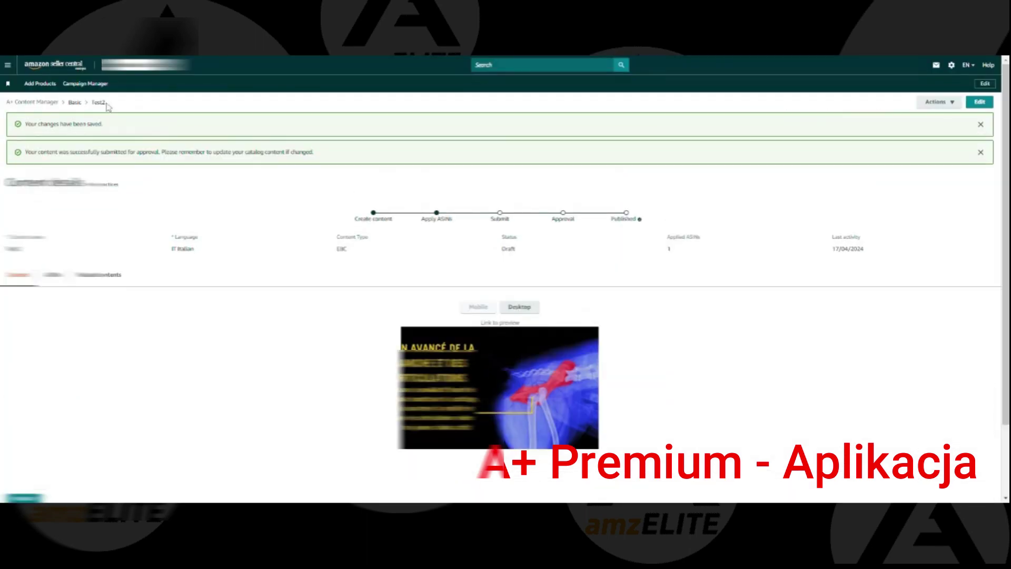
Reopen Test2 from the content list and duplicate it with its ASINs copied, numbering the copy's name 3
left_click(35, 103)
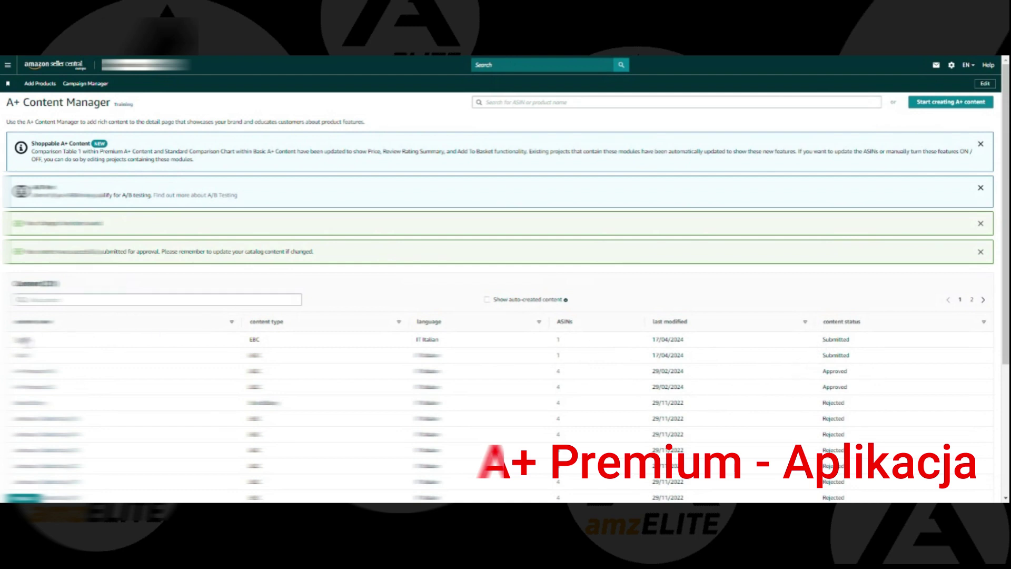
left_click(22, 340)
left_click(936, 102)
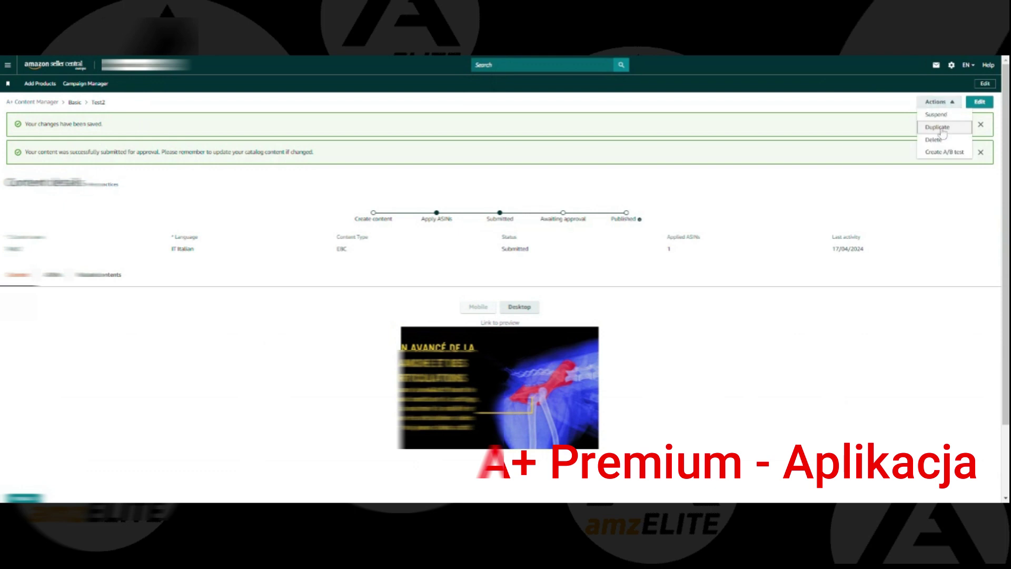
left_click(942, 134)
left_click_drag(447, 277, 404, 277)
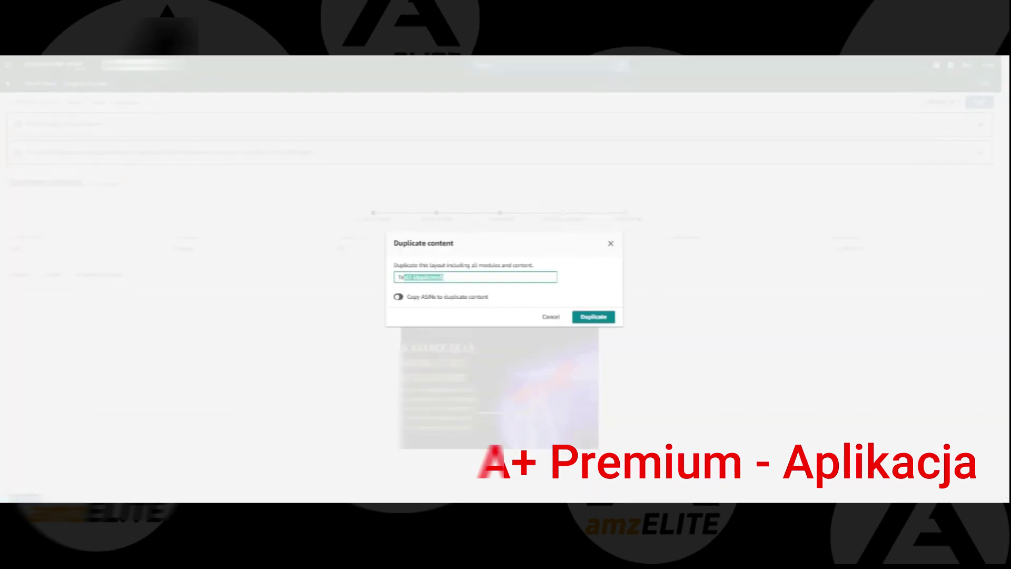
type("3")
left_click(399, 297)
left_click(595, 317)
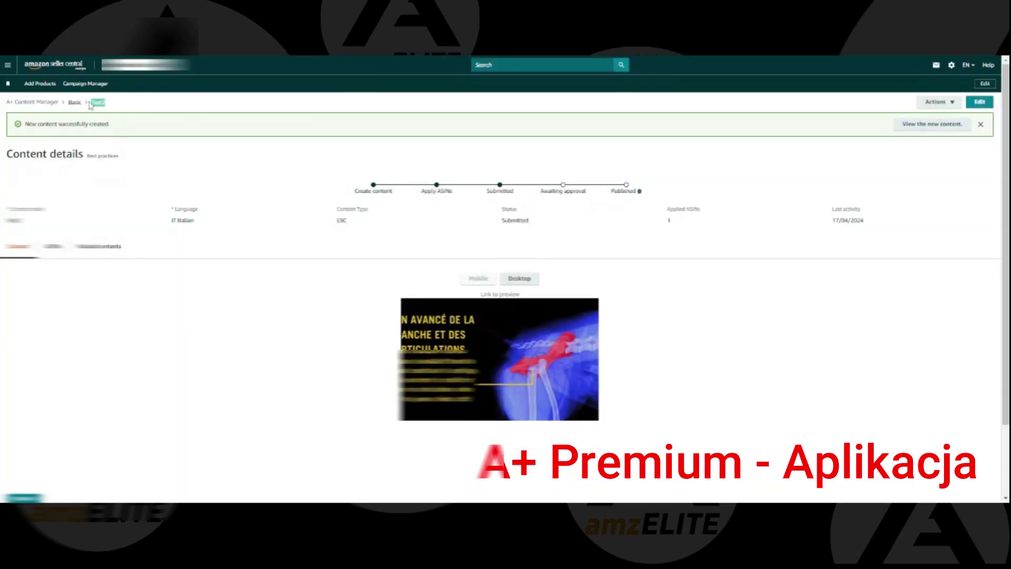
Open the Test3 draft from the A+ Content Manager list for editing
left_click(41, 103)
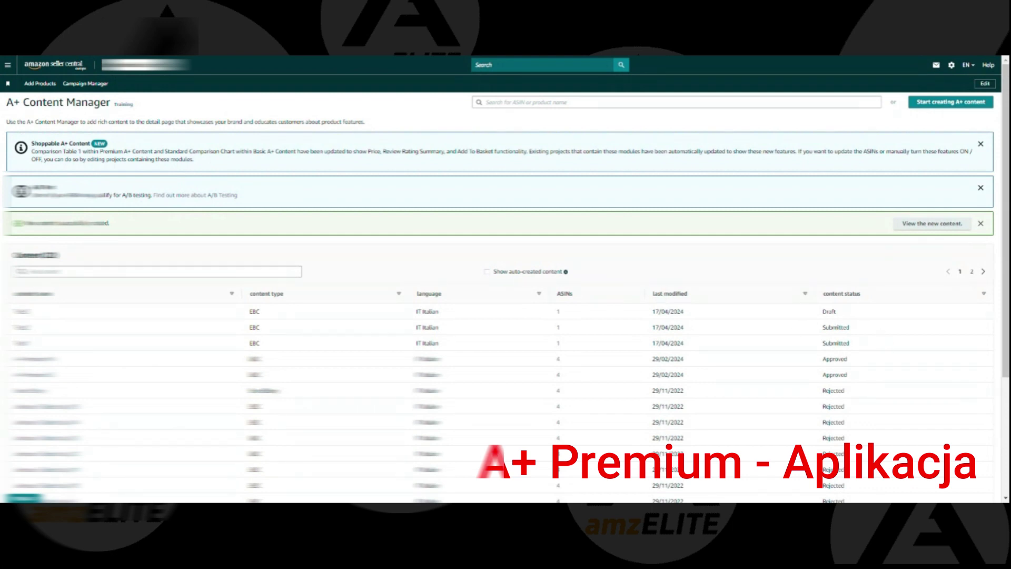
left_click(24, 312)
left_click(985, 104)
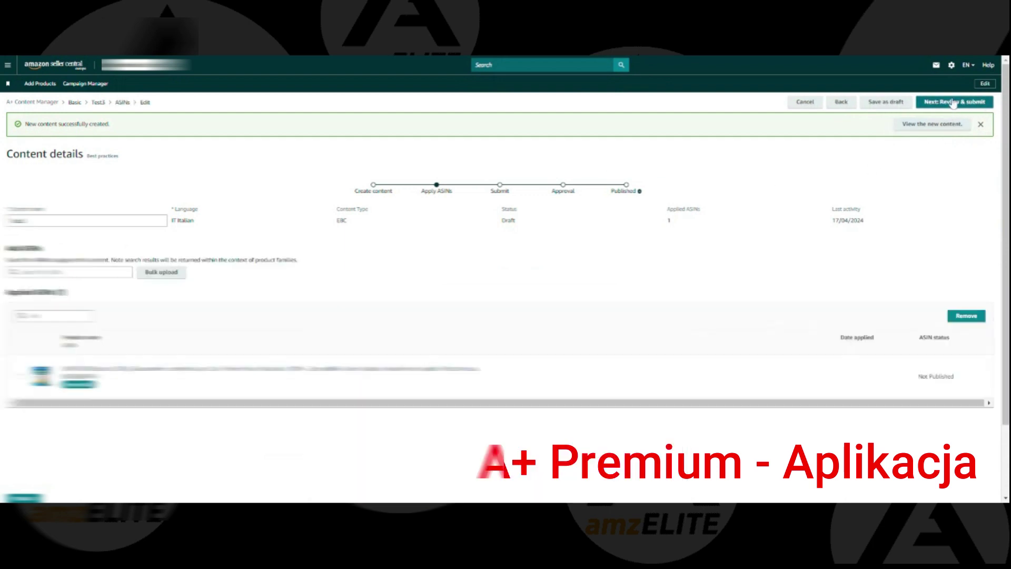
Look up the product's ASIN for Test3 and submit the content for approval
left_click(68, 271)
key("ctrl+v")
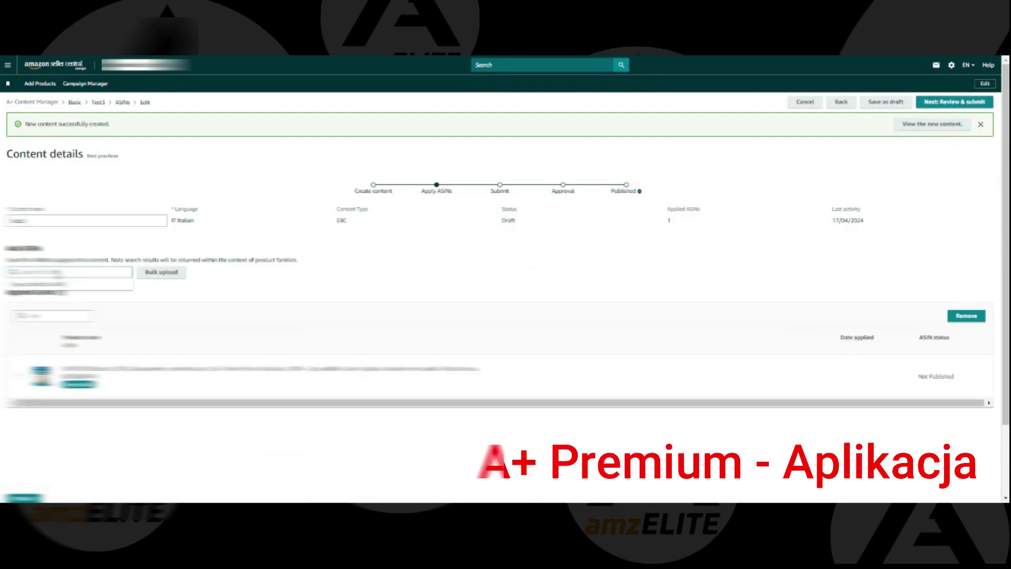
left_click(68, 298)
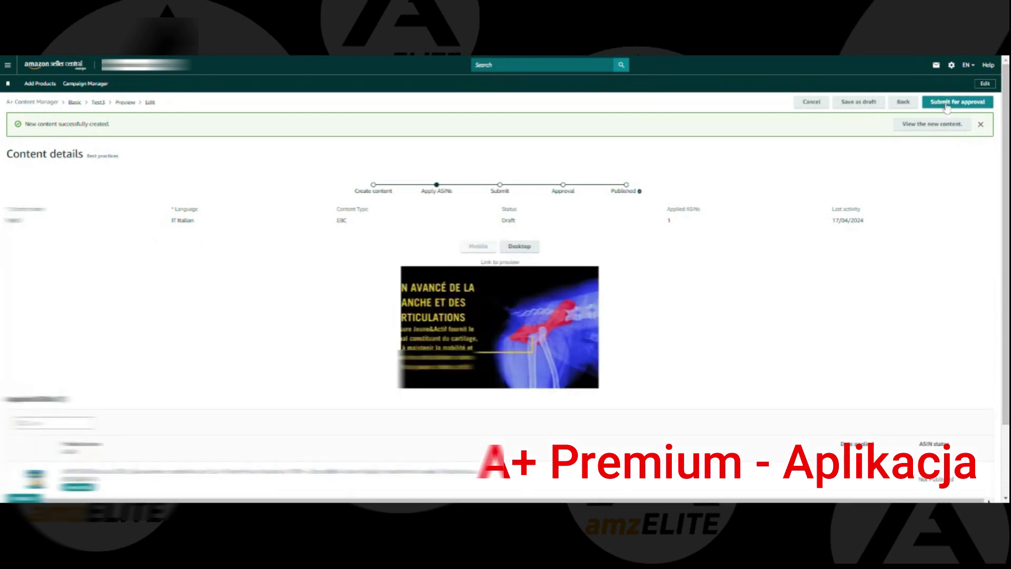
left_click(946, 105)
left_click(578, 314)
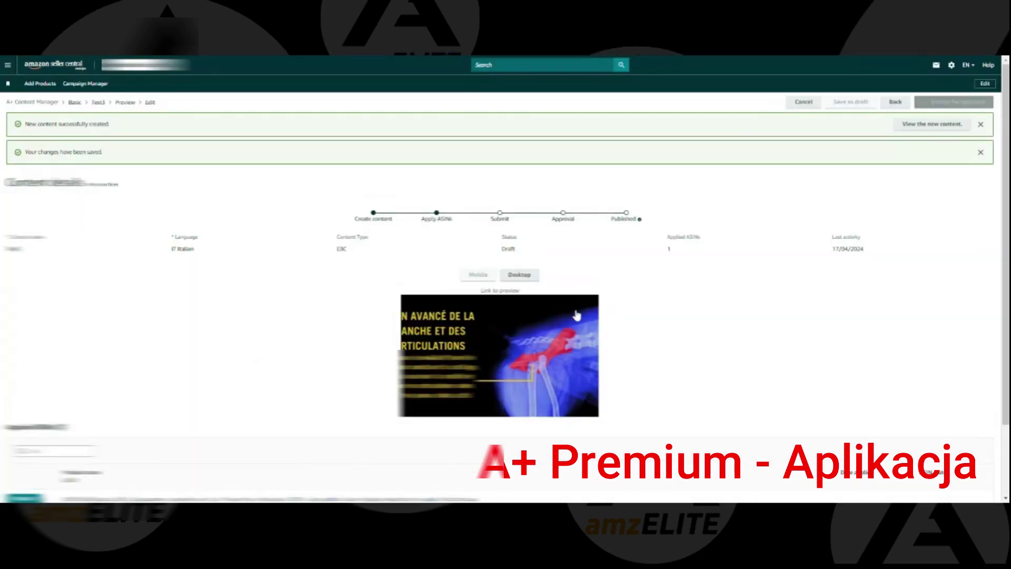
Return to the A+ Content Manager list, start creating new A+ content and examine the Premium content type option
left_click(35, 102)
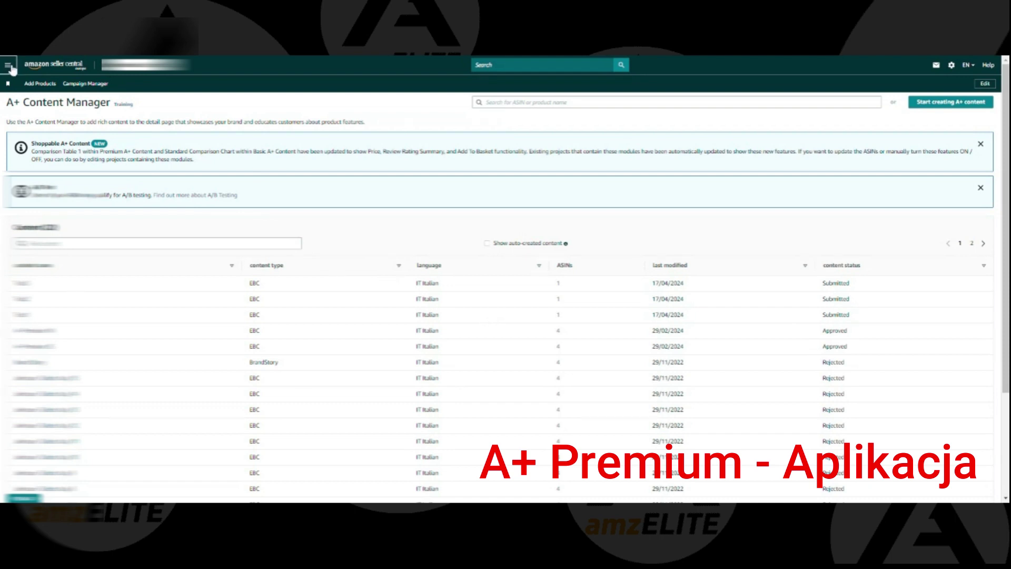
left_click(946, 104)
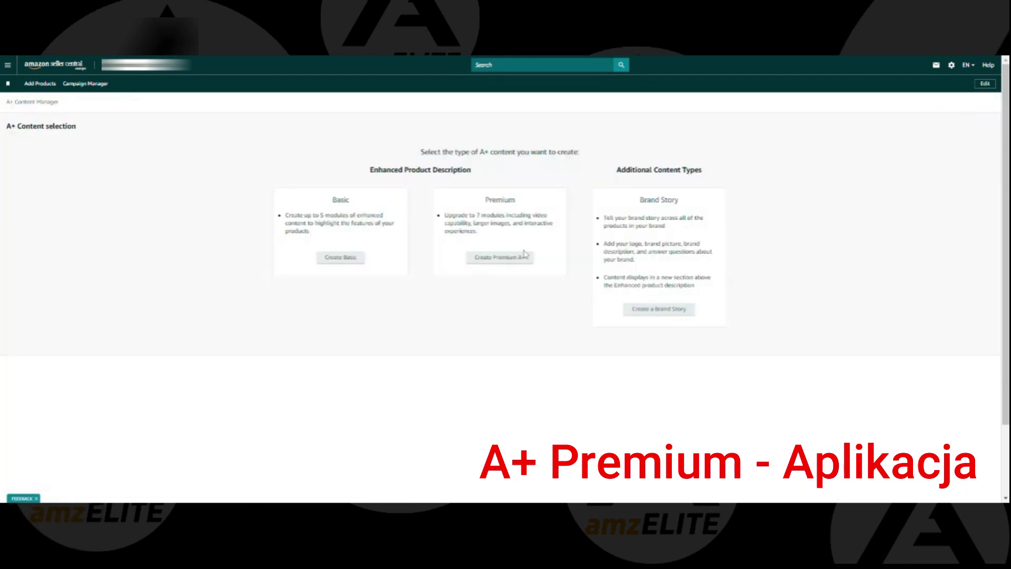
left_click_drag(436, 196, 560, 266)
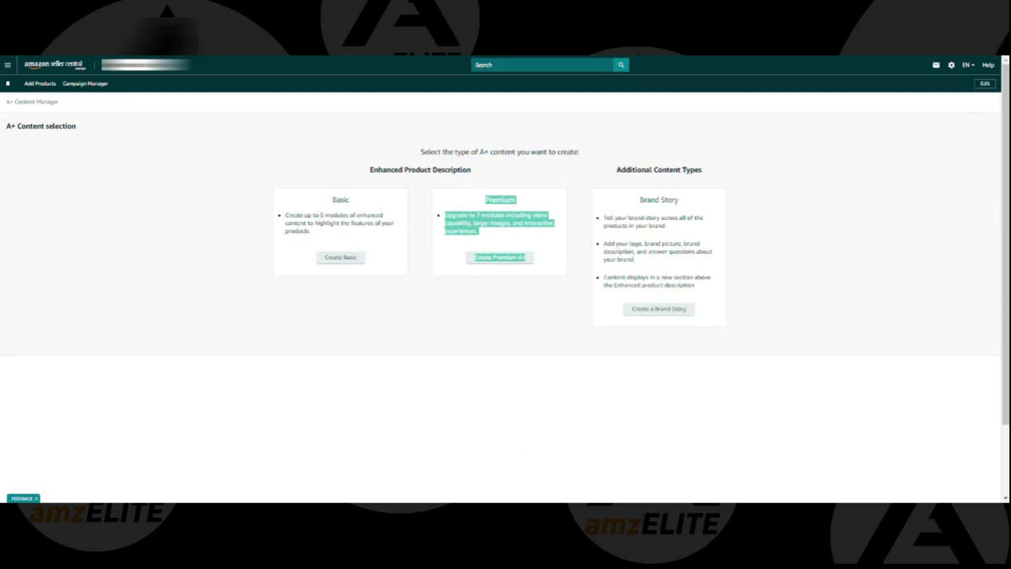
left_click(528, 301)
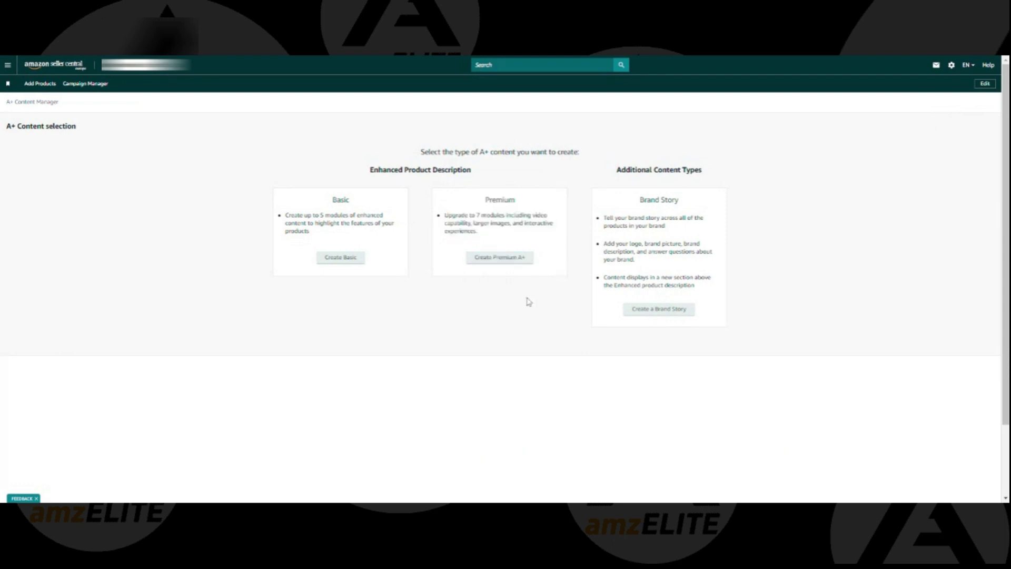